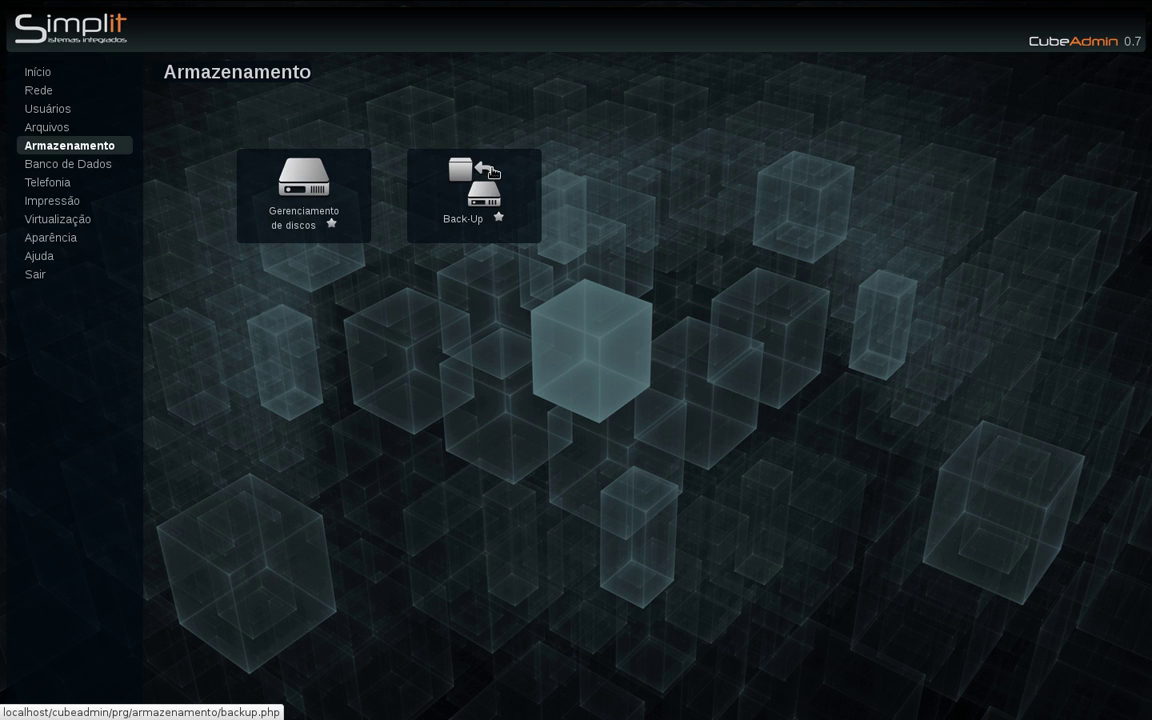
- Open the Back-Up rules from the home page shortcut and review the bkp_diario rule's destination and frequency
{"action": "left_click", "coordinate": [40, 72]}
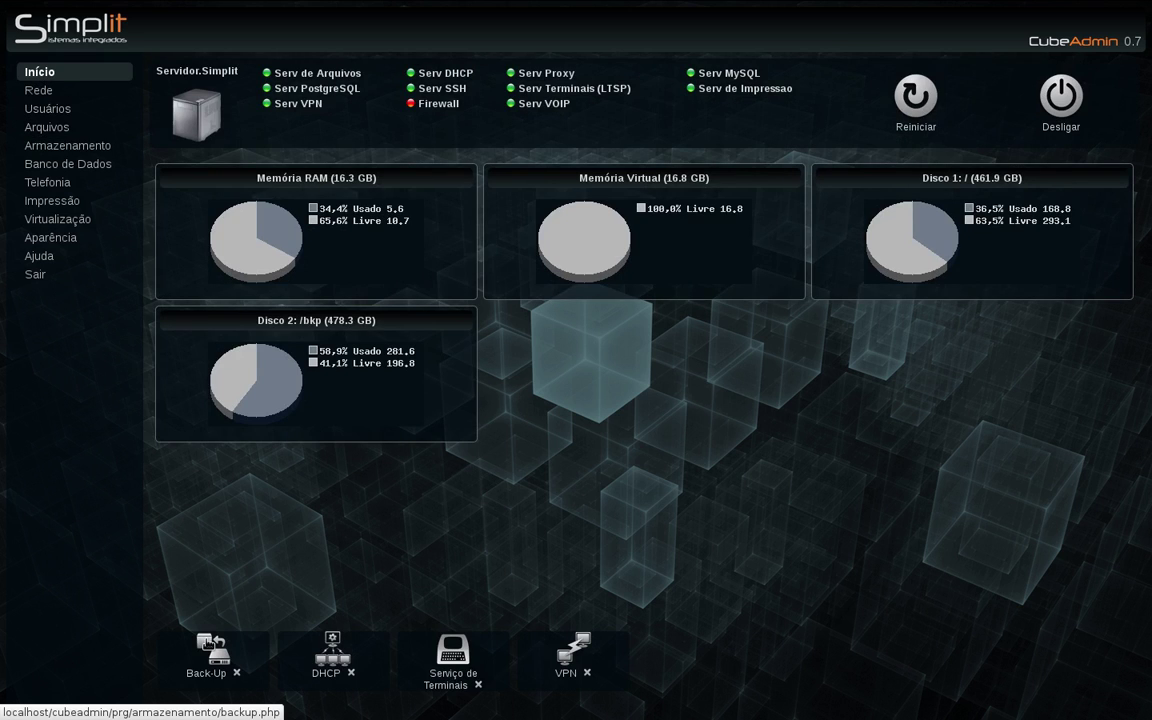
{"action": "left_click", "coordinate": [208, 645]}
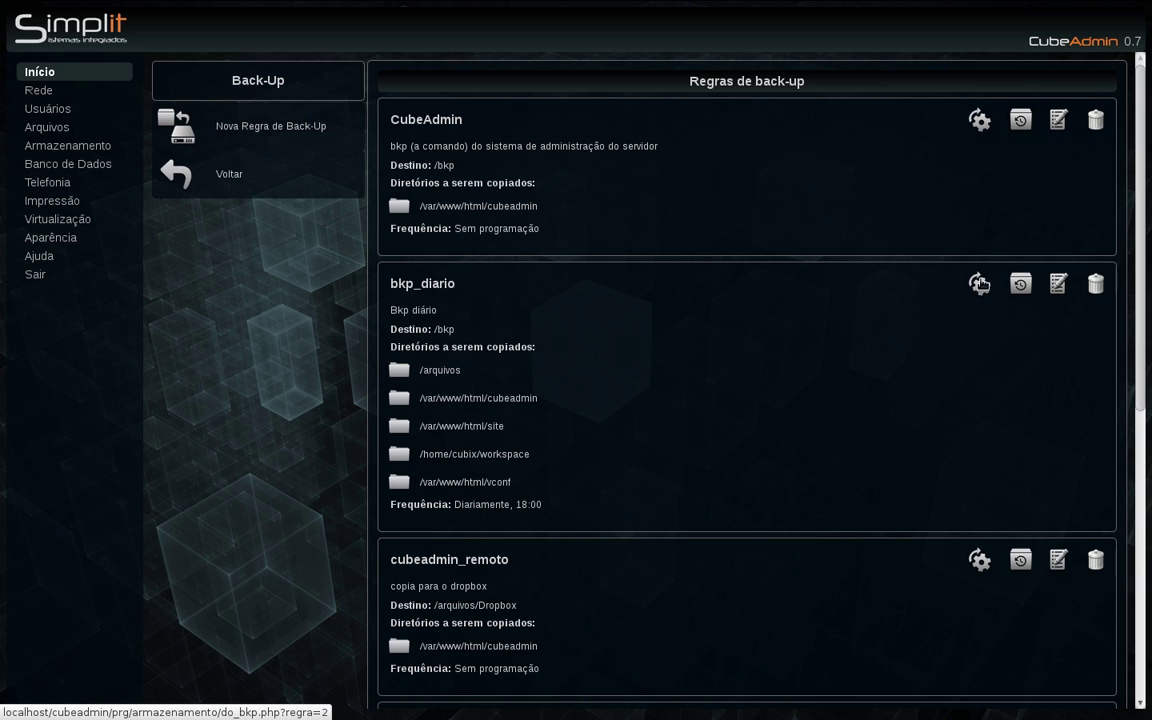
{"action": "left_click", "coordinate": [980, 284]}
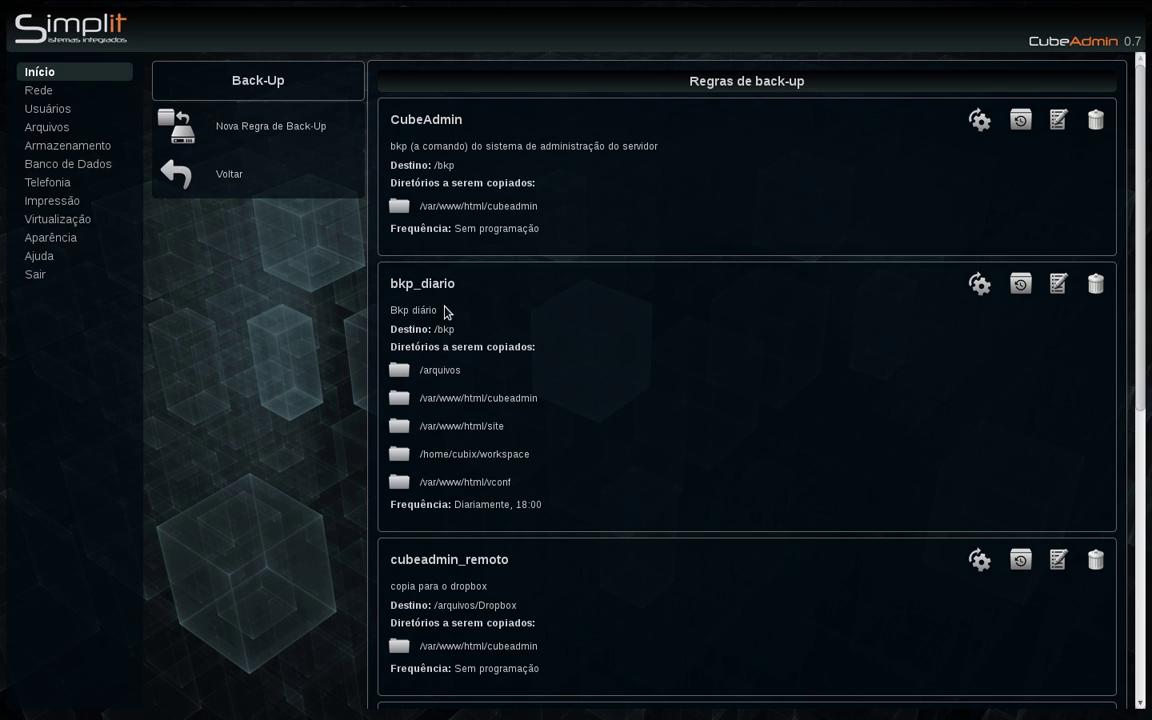
{"action": "left_click_drag", "start_coordinate": [434, 332], "coordinate": [463, 329]}
{"action": "left_click_drag", "start_coordinate": [545, 506], "coordinate": [386, 508]}
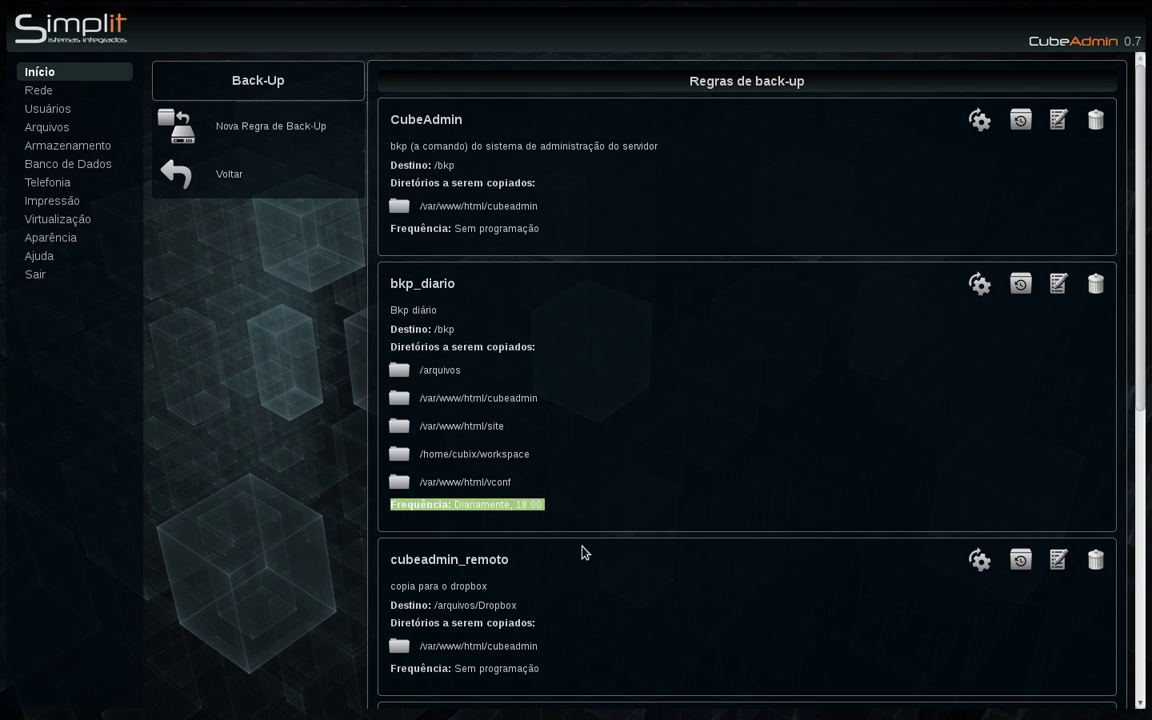
{"action": "left_click", "coordinate": [506, 522]}
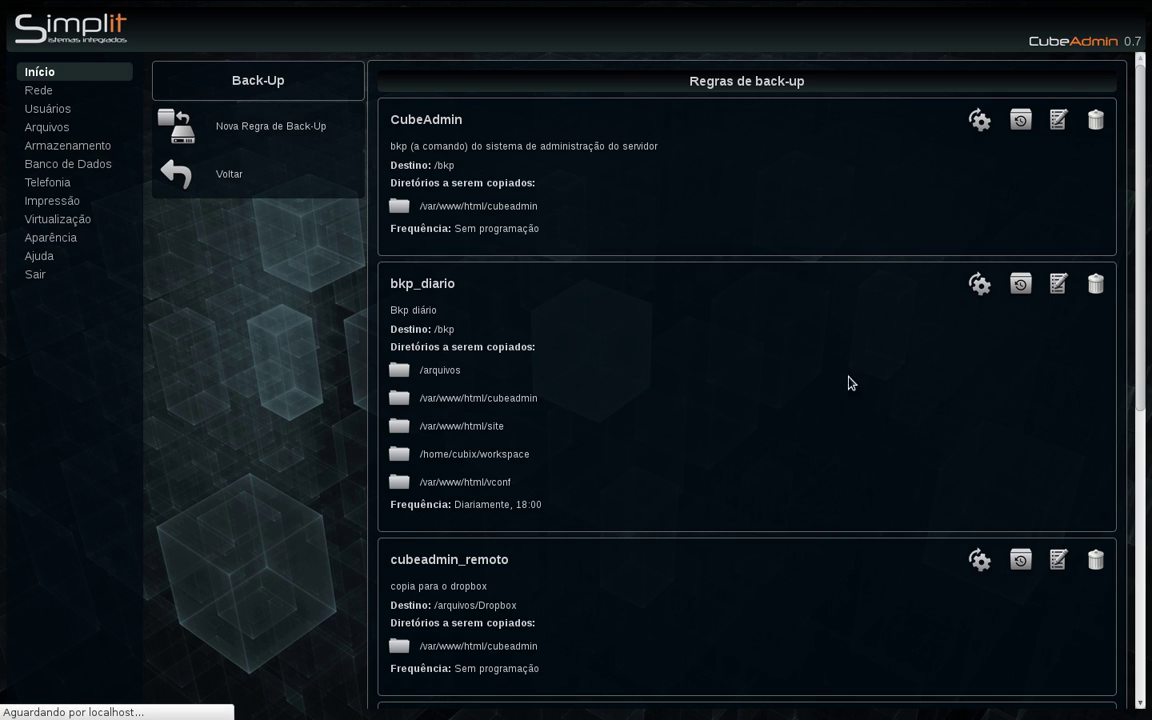
- Open the bkp_diario rule for editing, continue to its source directories, and look inside /mnt before returning to the root
{"action": "left_click", "coordinate": [1061, 287]}
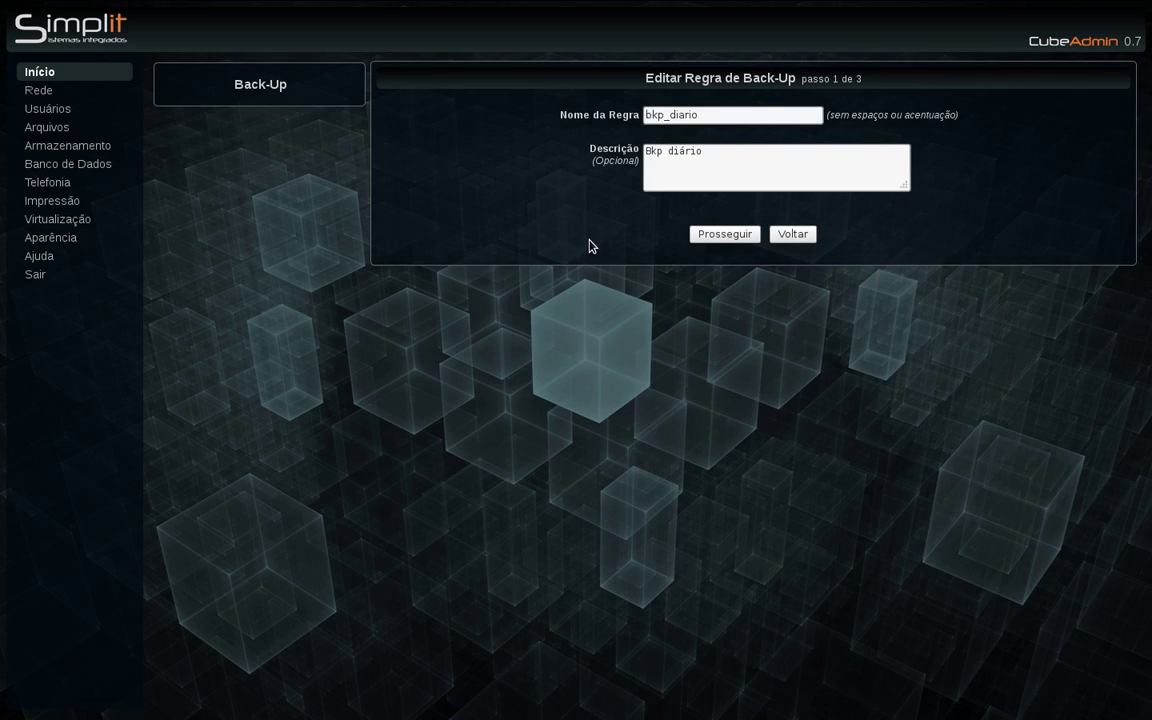
{"action": "left_click", "coordinate": [698, 236]}
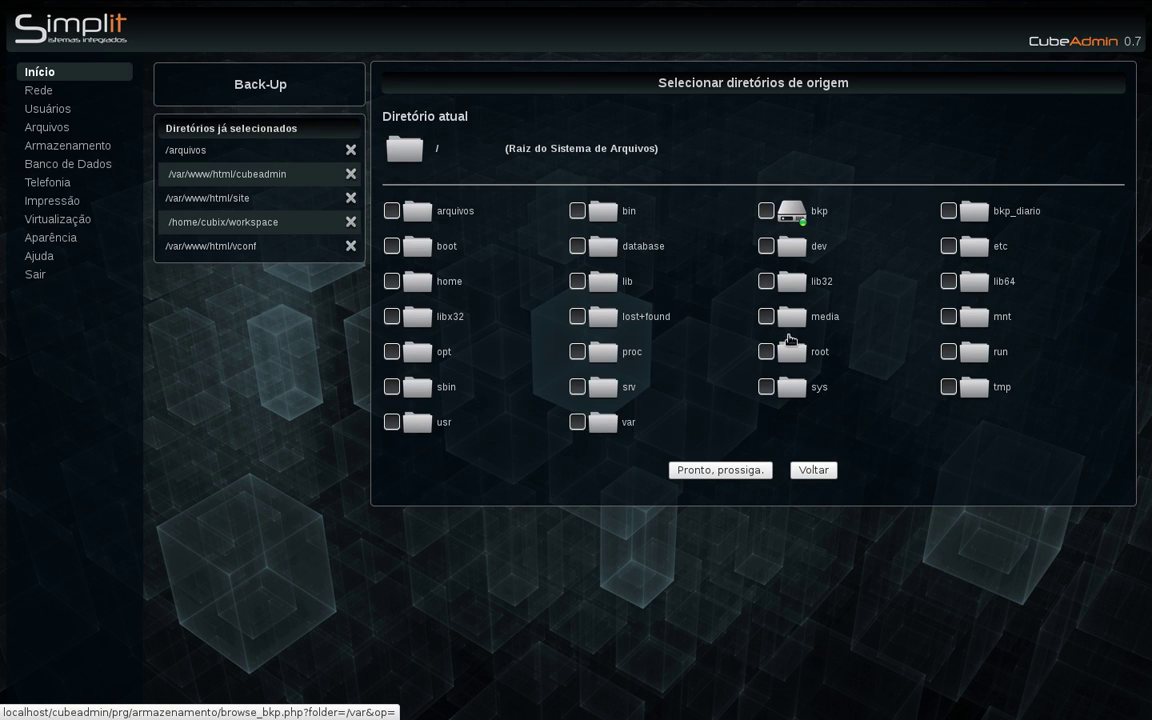
{"action": "left_click", "coordinate": [971, 318]}
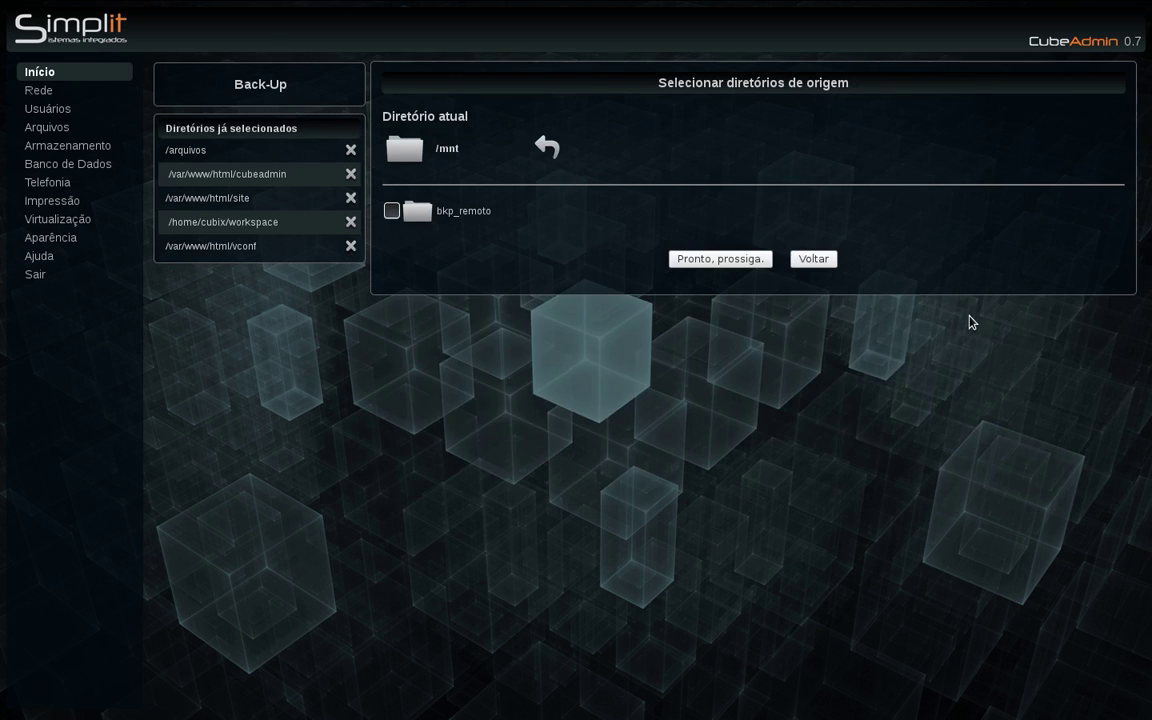
{"action": "left_click", "coordinate": [548, 148]}
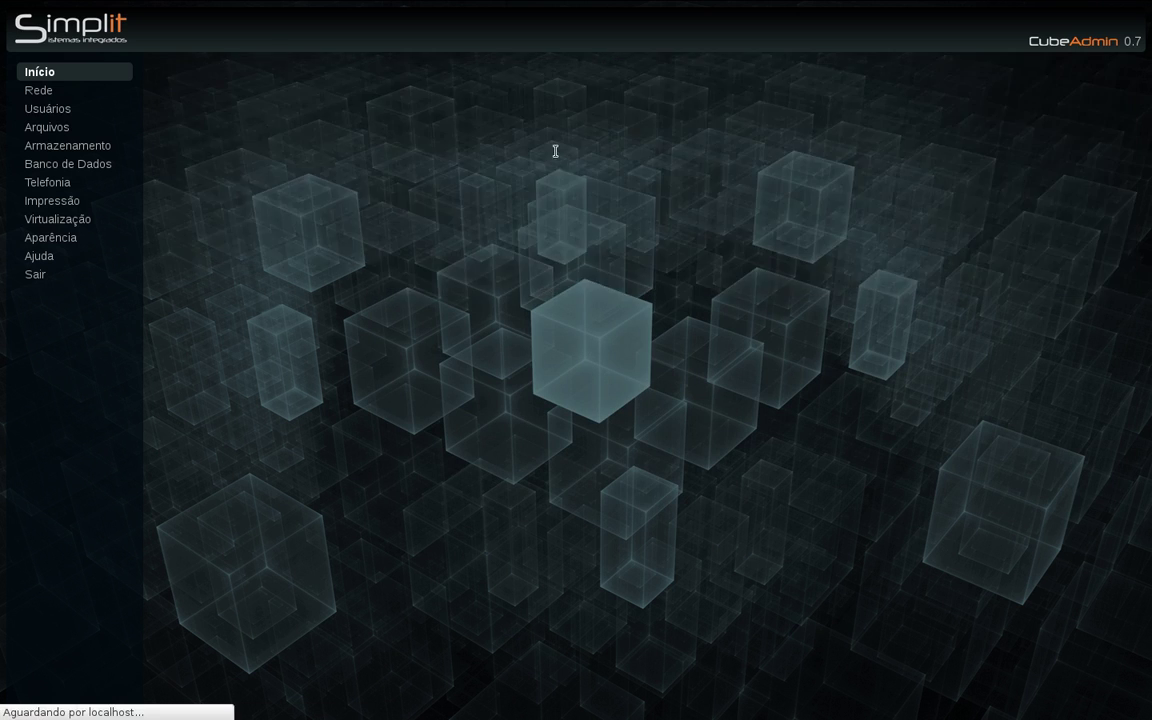
{"action": "left_click", "coordinate": [392, 422]}
{"action": "left_click", "coordinate": [392, 387]}
{"action": "left_click", "coordinate": [392, 352]}
{"action": "left_click", "coordinate": [392, 317]}
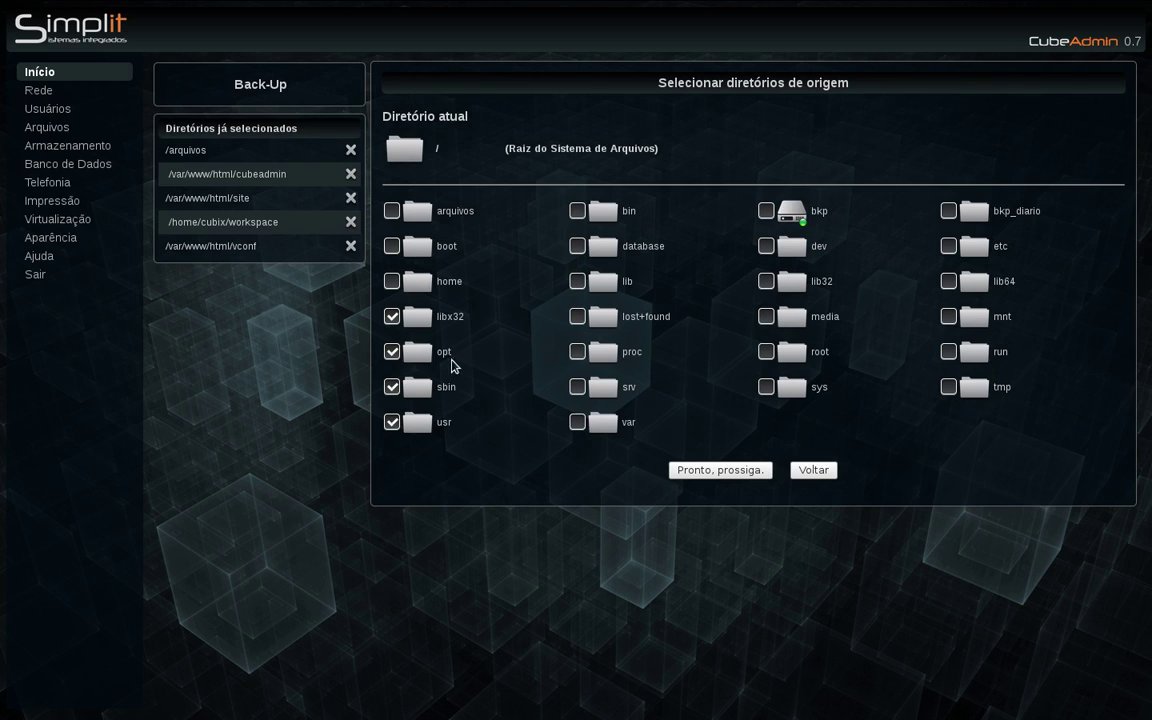
{"action": "left_click", "coordinate": [392, 317]}
{"action": "left_click", "coordinate": [392, 352]}
{"action": "left_click", "coordinate": [392, 387]}
- Remove /var/www/html/vconf from the rule's source directories and keep /bkp as the backup destination
{"action": "left_click", "coordinate": [350, 246]}
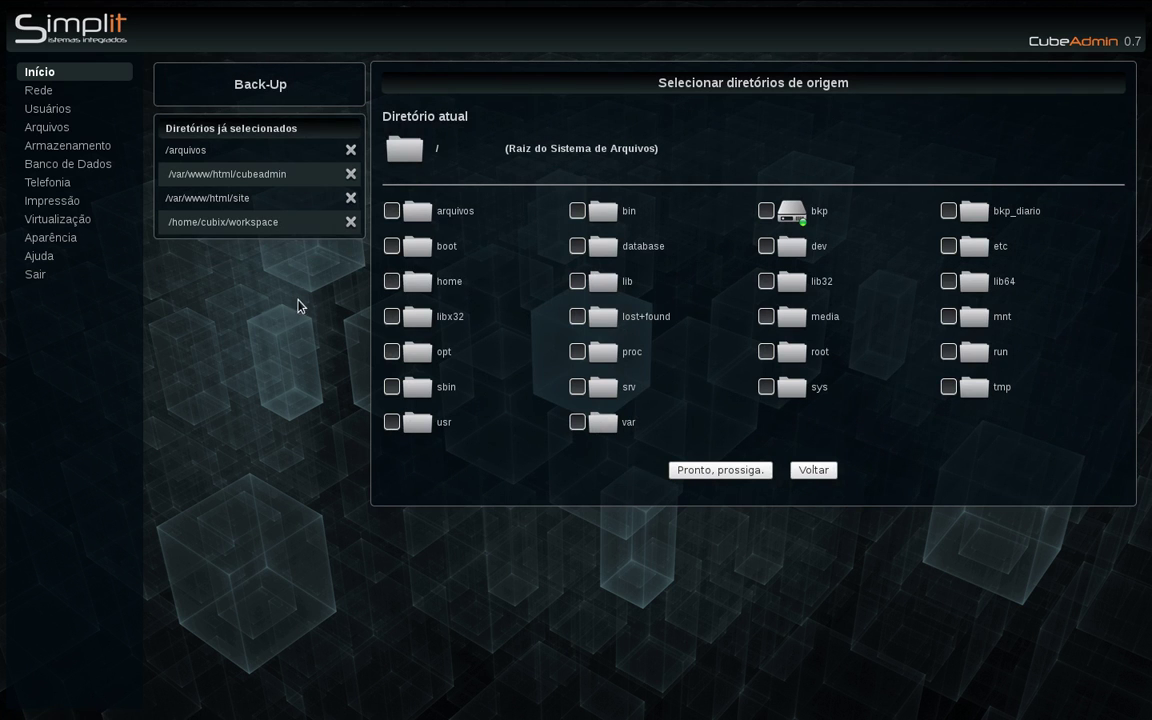
{"action": "left_click", "coordinate": [722, 470]}
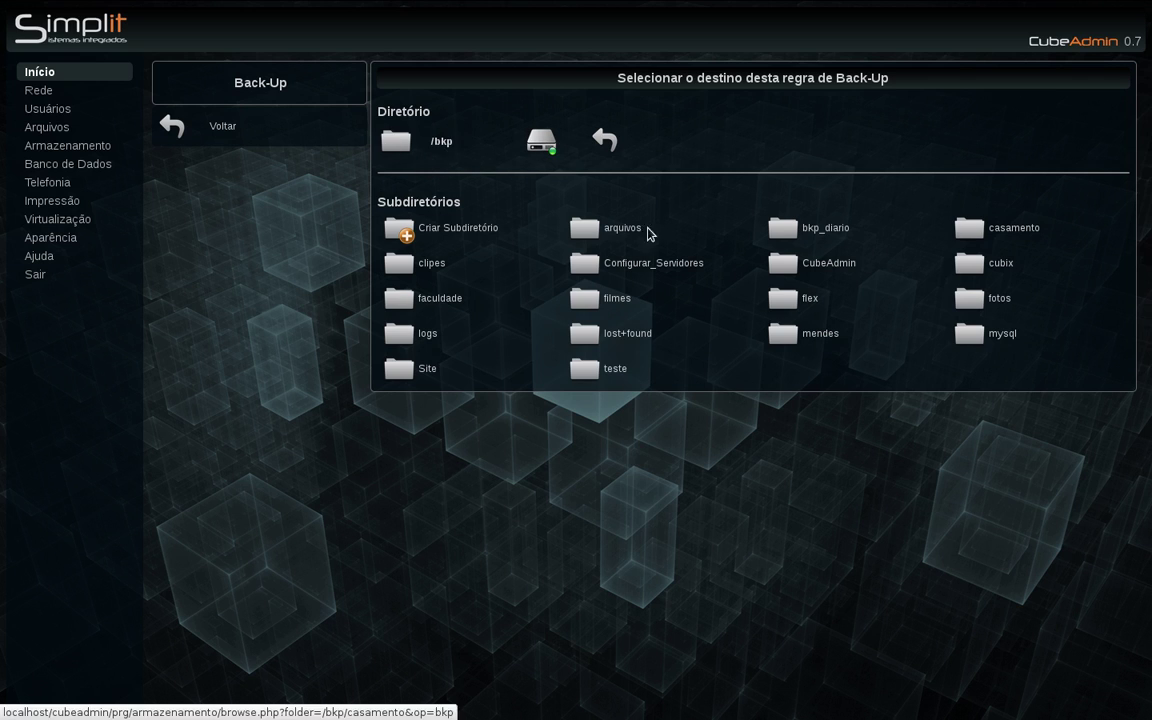
{"action": "left_click", "coordinate": [540, 146]}
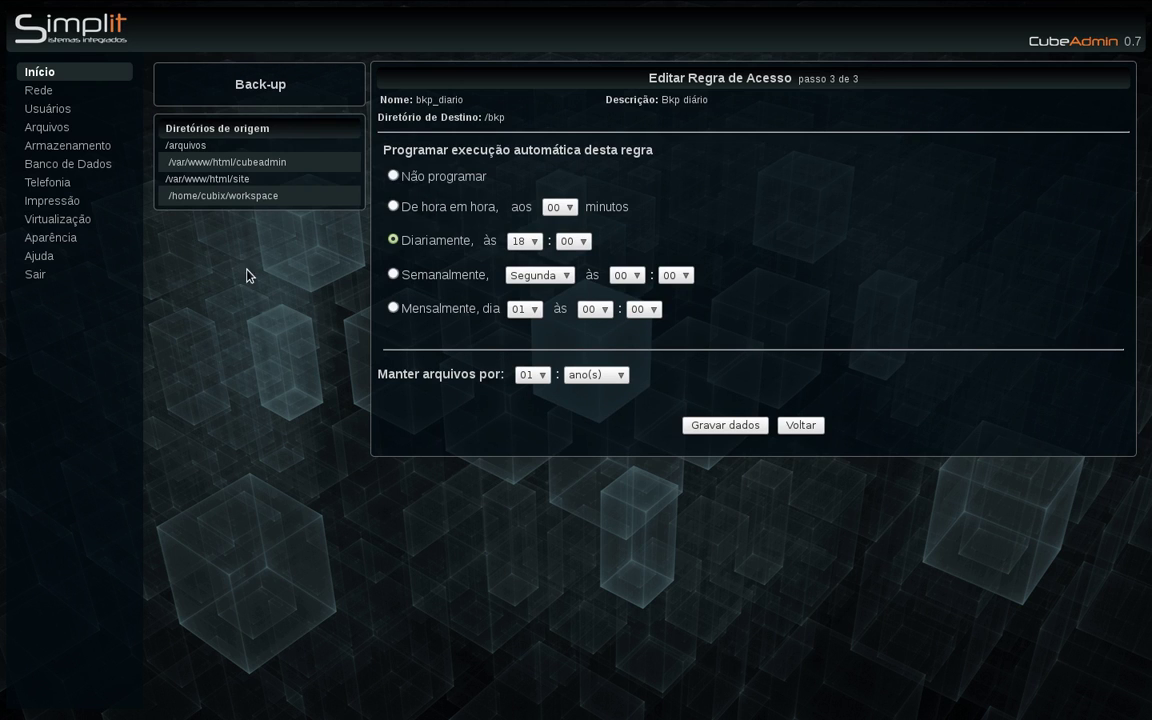
{"action": "left_click", "coordinate": [393, 176]}
{"action": "left_click", "coordinate": [394, 241]}
{"action": "left_click", "coordinate": [394, 274]}
{"action": "left_click", "coordinate": [565, 276]}
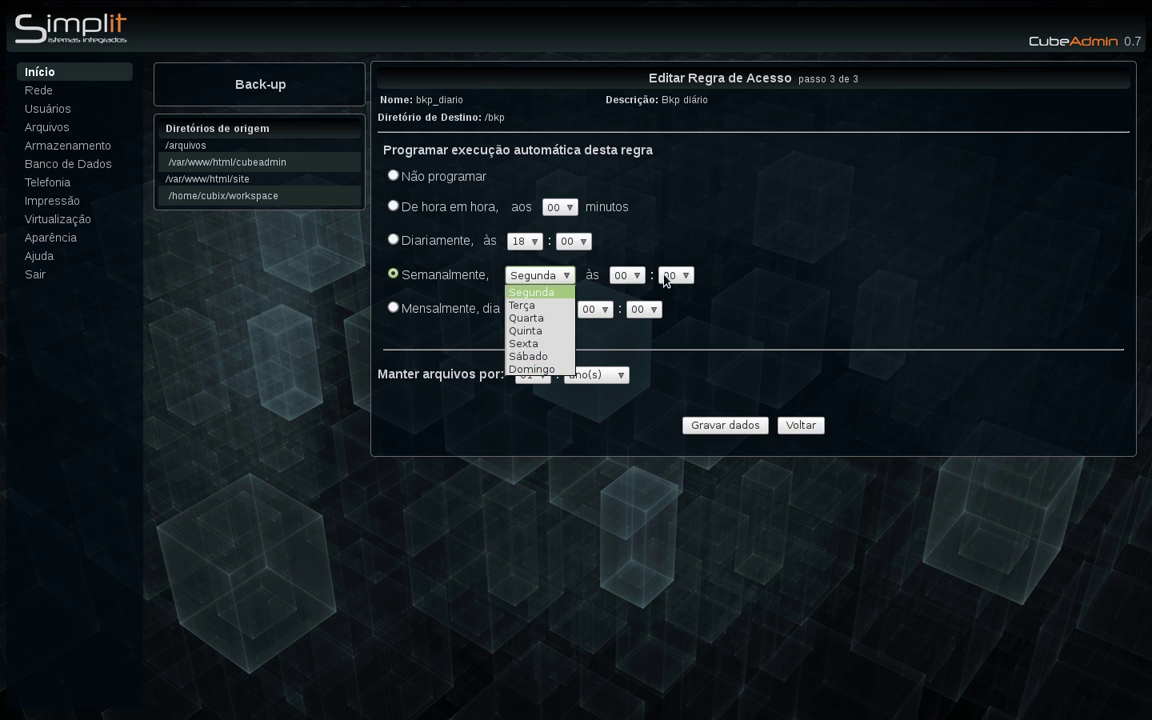
{"action": "left_click", "coordinate": [767, 254]}
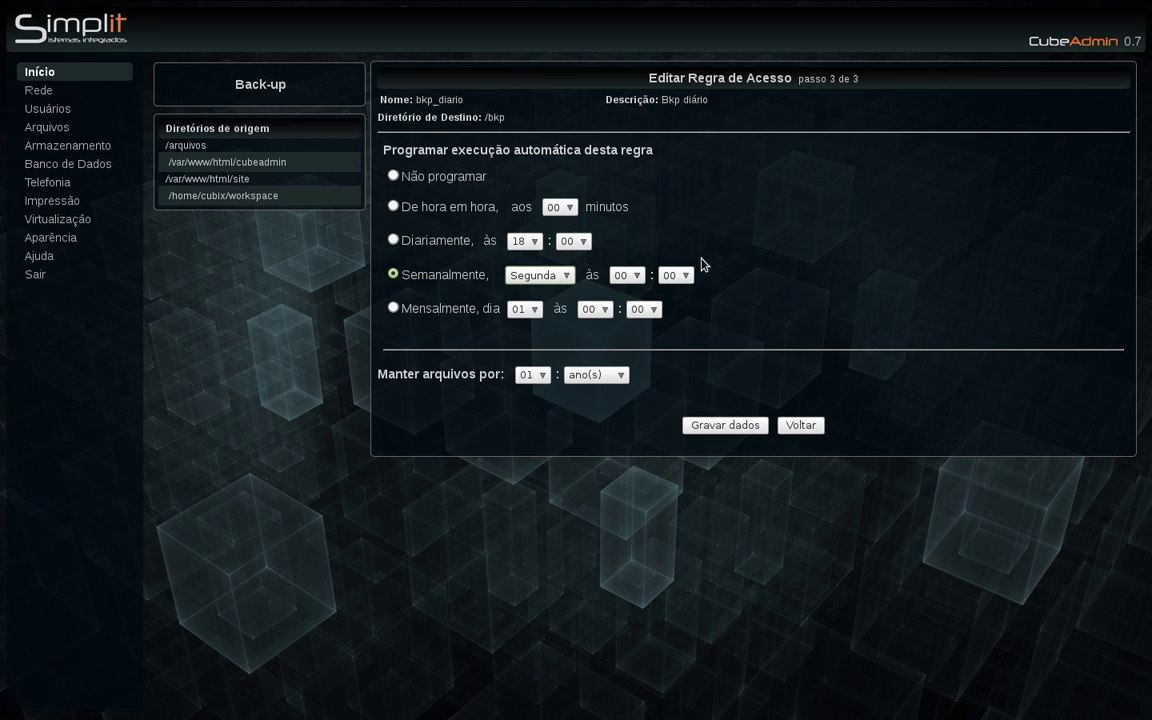
- Schedule the bkp_diario rule to run daily at 18:00 and save the rule
{"action": "left_click", "coordinate": [394, 240]}
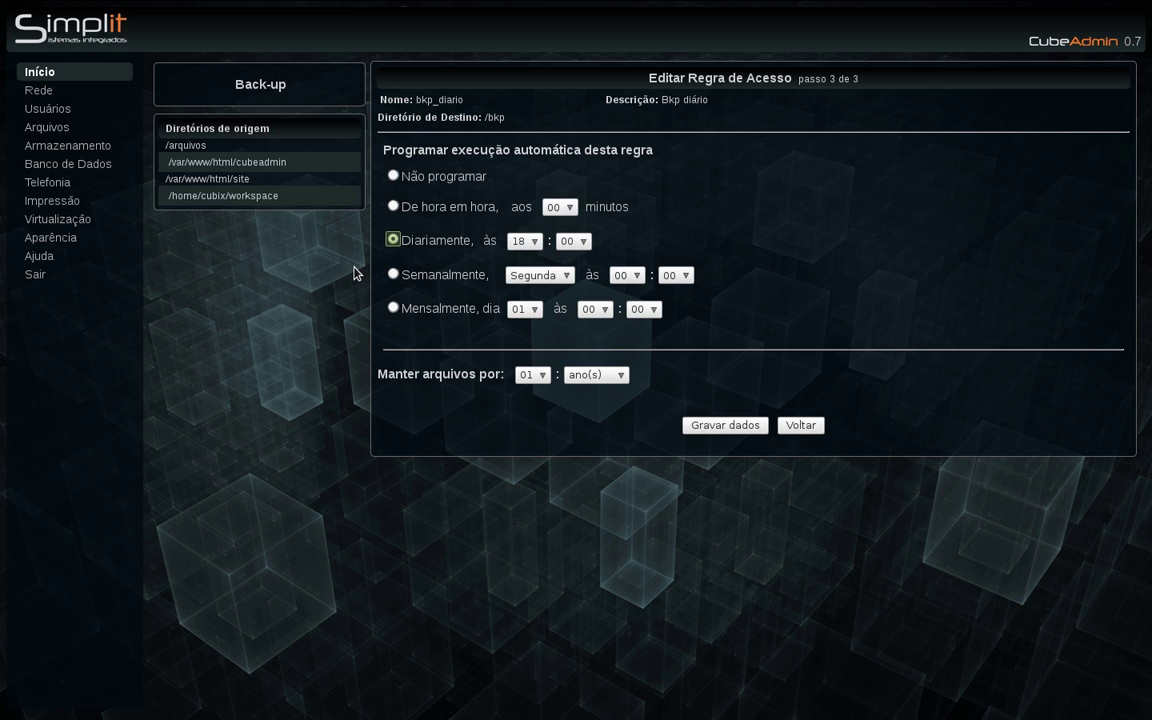
{"action": "left_click", "coordinate": [705, 428]}
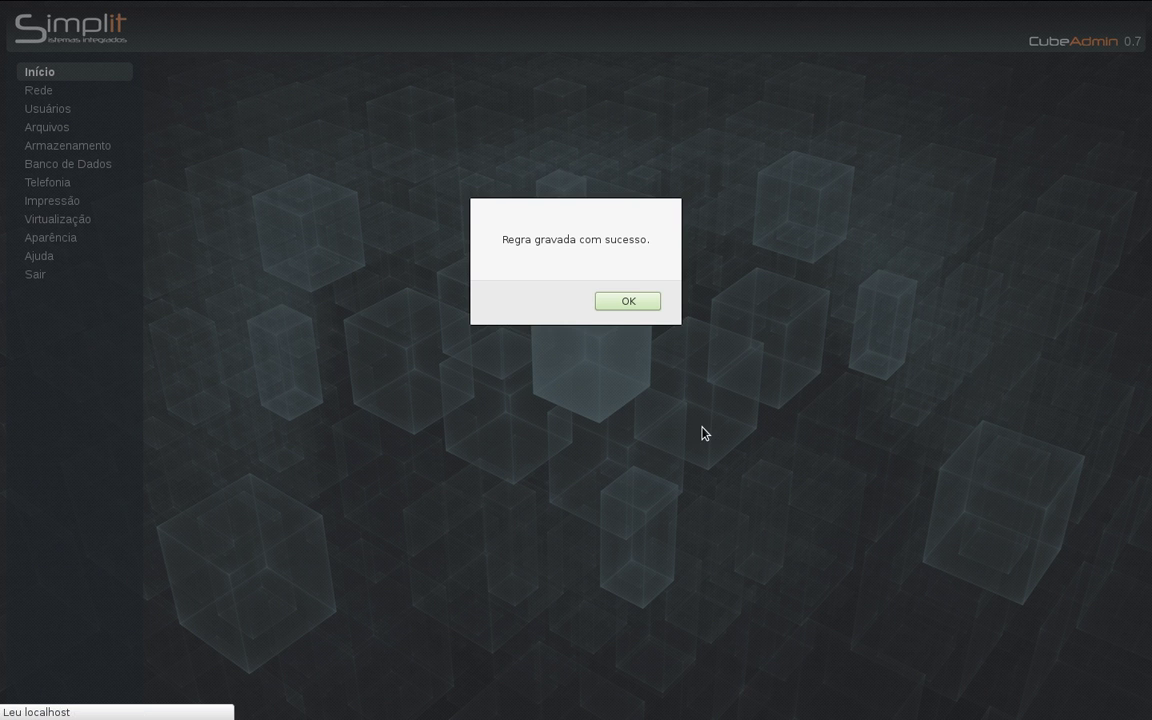
{"action": "left_click", "coordinate": [617, 301]}
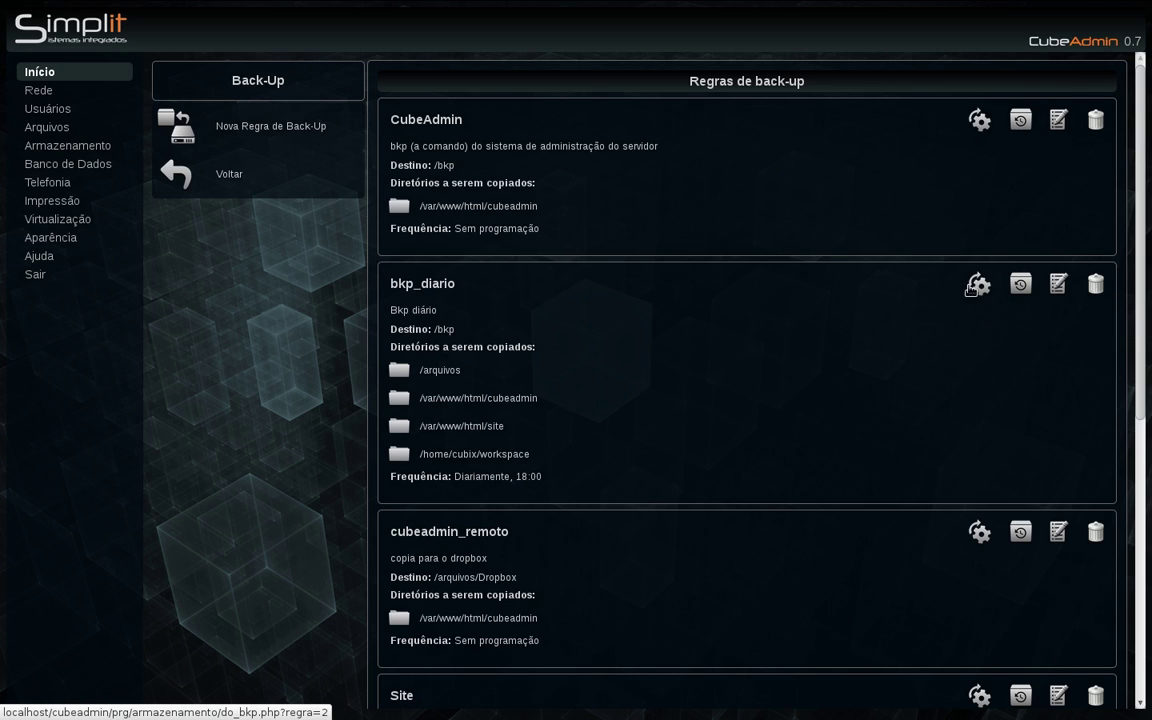
- Open Time Cube for the bkp_diario rule and browse to the arquivos/Projetos/Cubix/Projeto_Cube folder
{"action": "left_click", "coordinate": [1019, 291]}
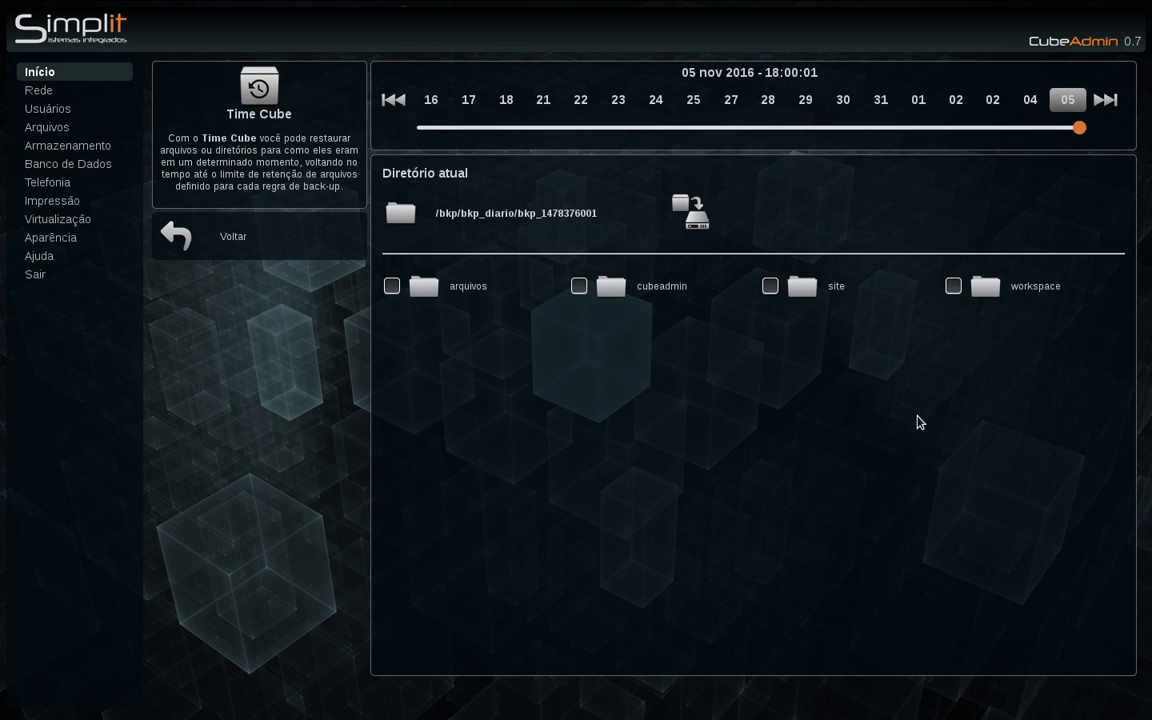
{"action": "mouse_move", "coordinate": [1136, 58]}
{"action": "left_click", "coordinate": [424, 291]}
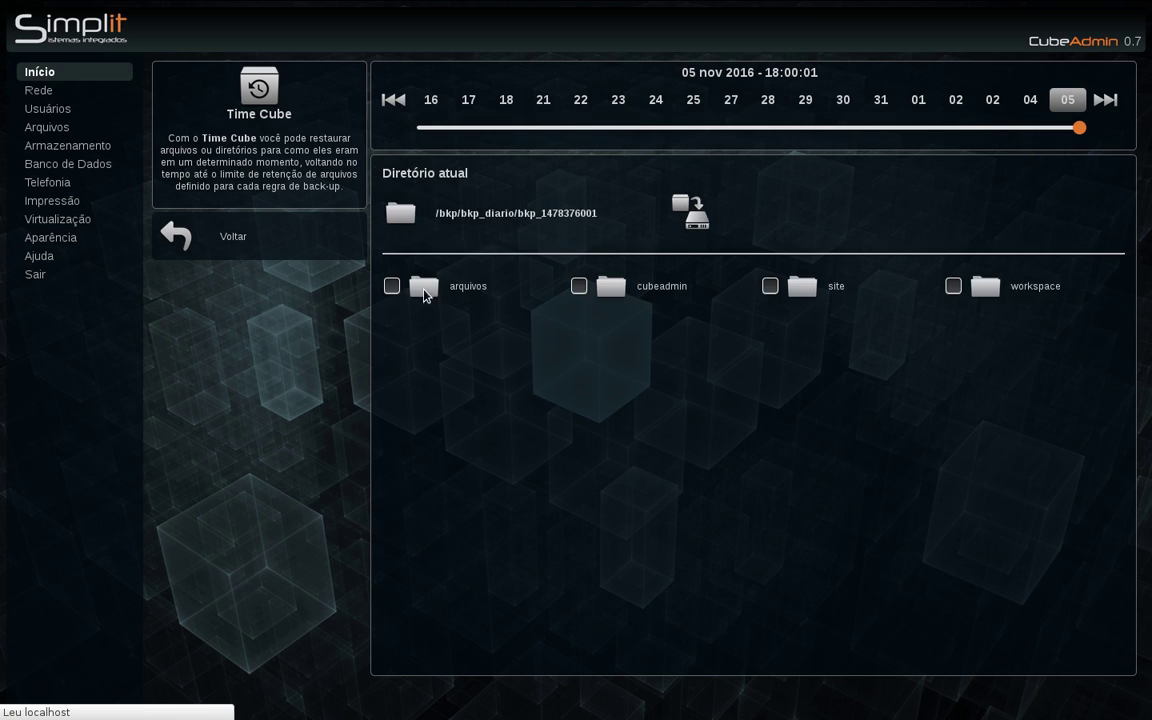
{"action": "left_click", "coordinate": [802, 328]}
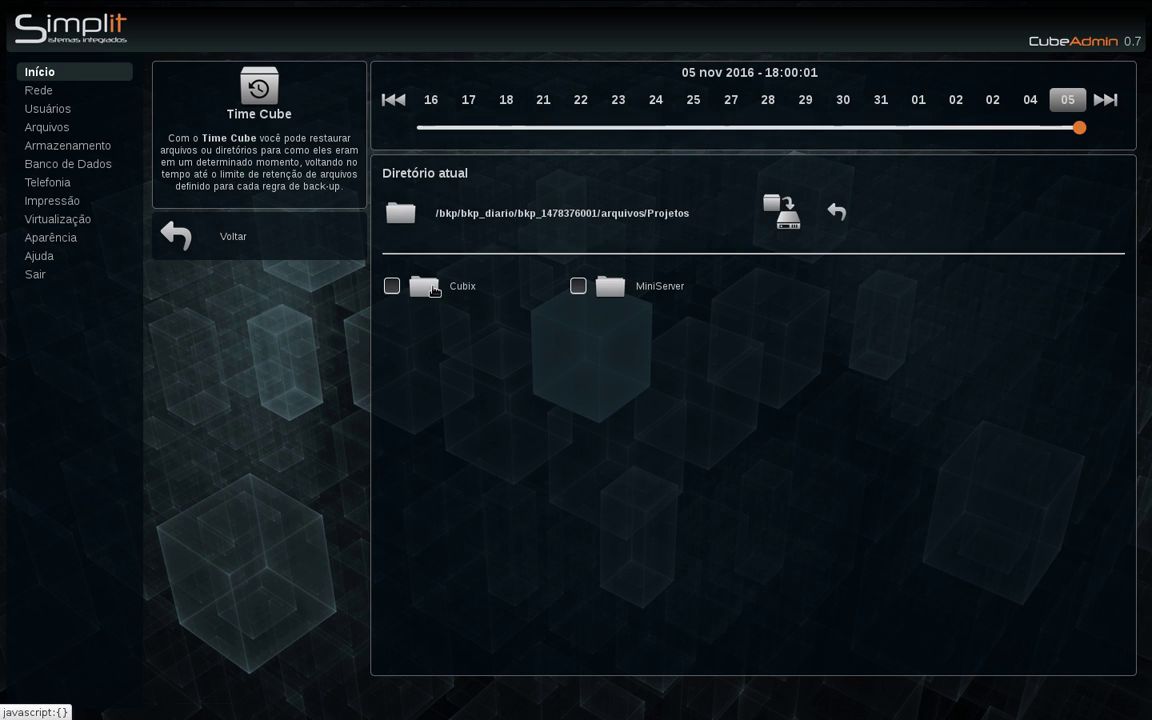
{"action": "left_click", "coordinate": [433, 287]}
{"action": "left_click", "coordinate": [617, 288]}
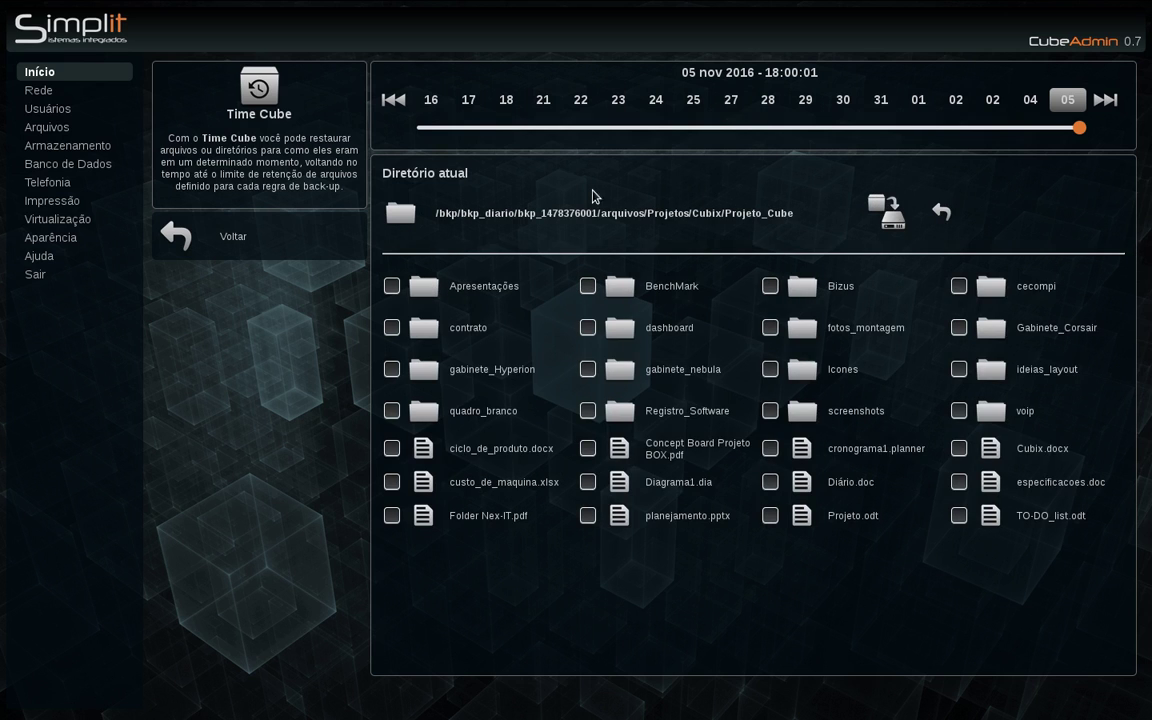
- Step back through the earlier snapshots of Projeto_Cube and show the 02 nov 2016 - 18:00:02 version
{"action": "left_click_drag", "start_coordinate": [676, 74], "coordinate": [822, 76]}
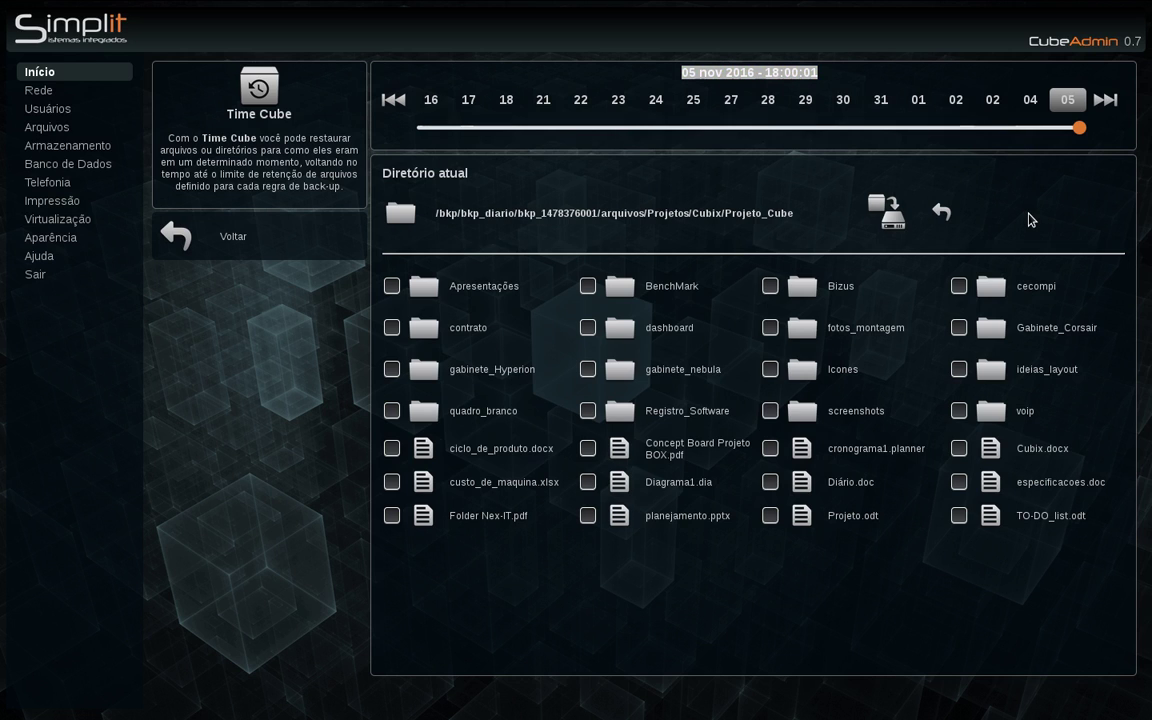
{"action": "left_click", "coordinate": [391, 104]}
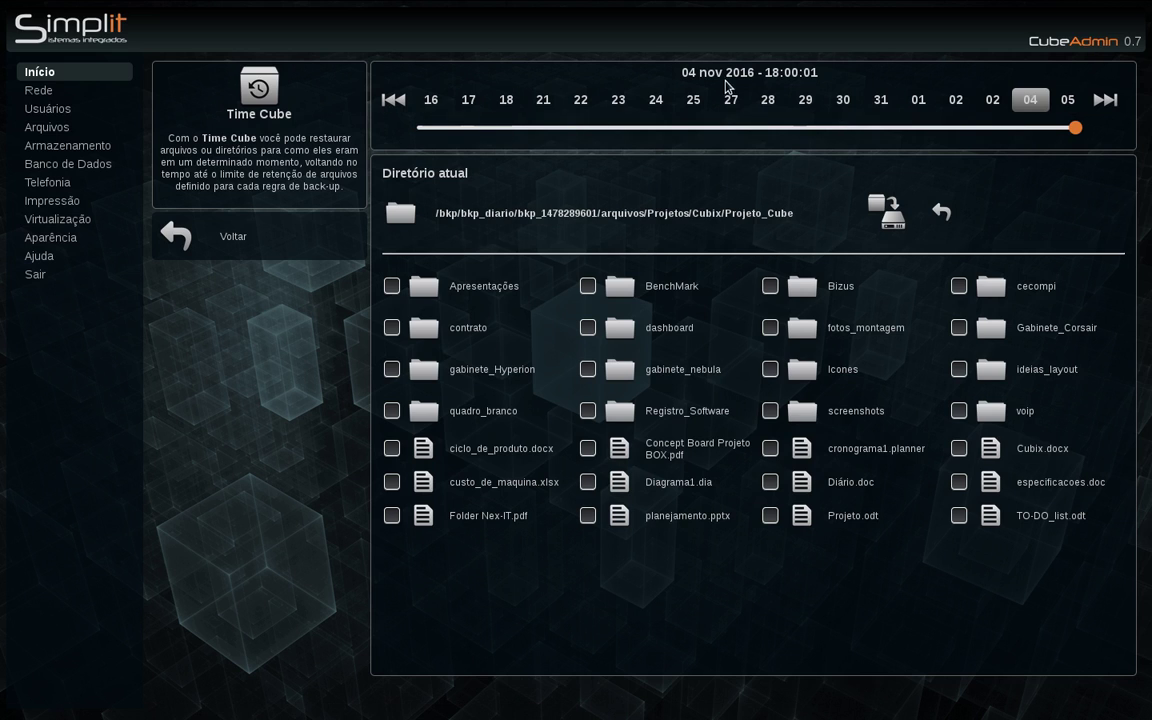
{"action": "left_click", "coordinate": [395, 102]}
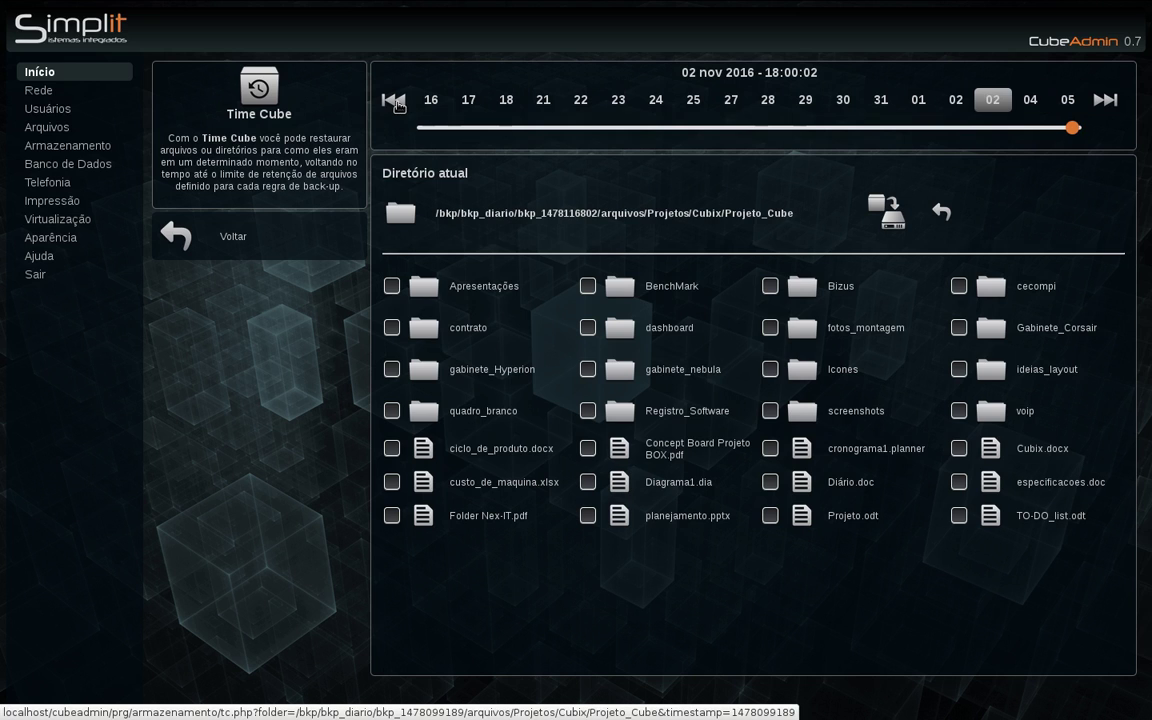
{"action": "left_click", "coordinate": [395, 102]}
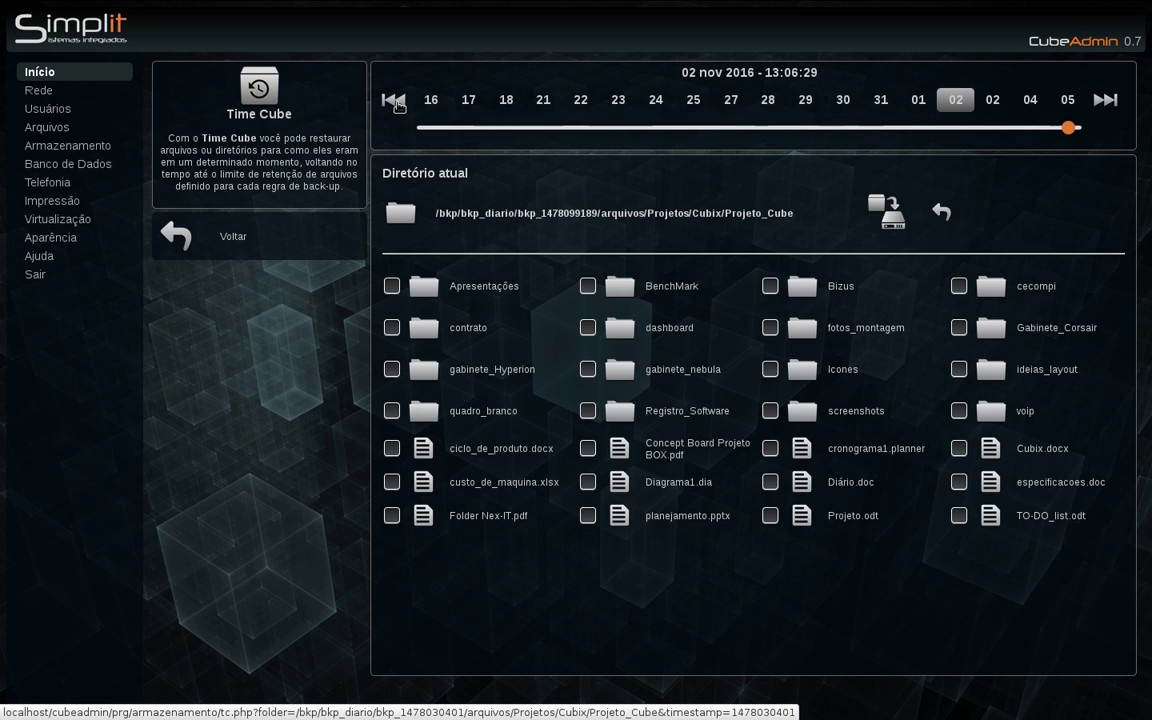
{"action": "left_click", "coordinate": [395, 102]}
{"action": "left_click", "coordinate": [1092, 102]}
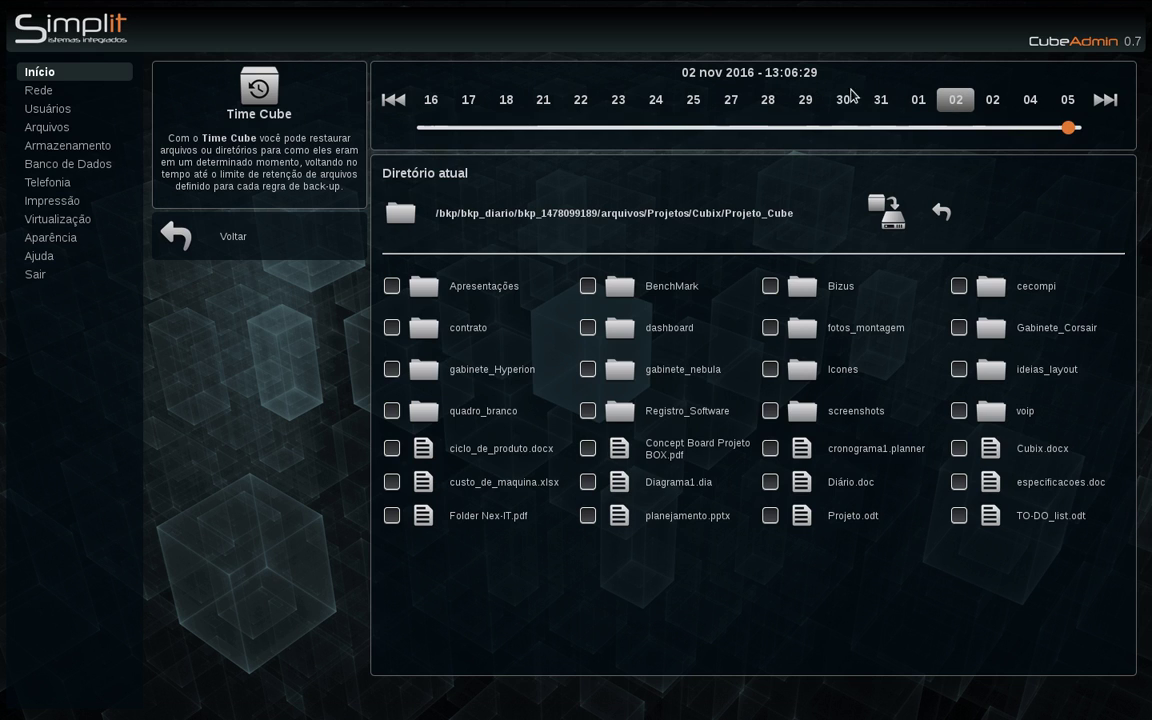
{"action": "left_click", "coordinate": [992, 102]}
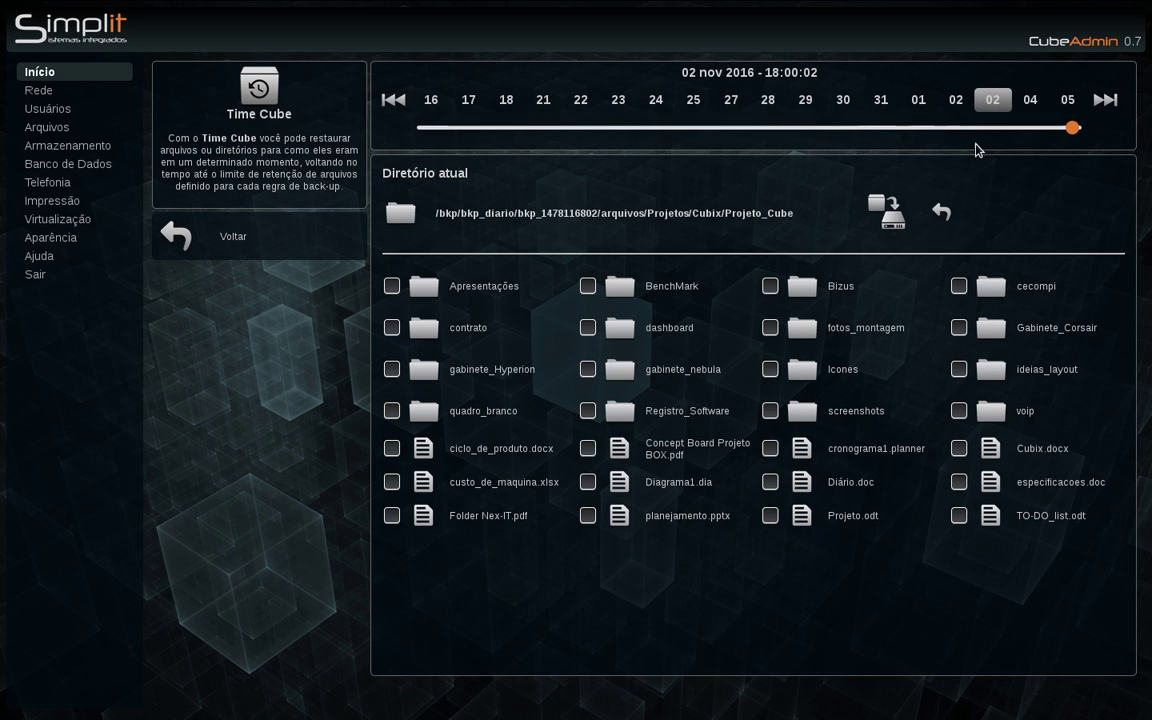
- Slide the backup timeline back to its earliest date and forward again, and return to the 05 nov 2016 snapshot
{"action": "mouse_move", "coordinate": [1075, 133]}
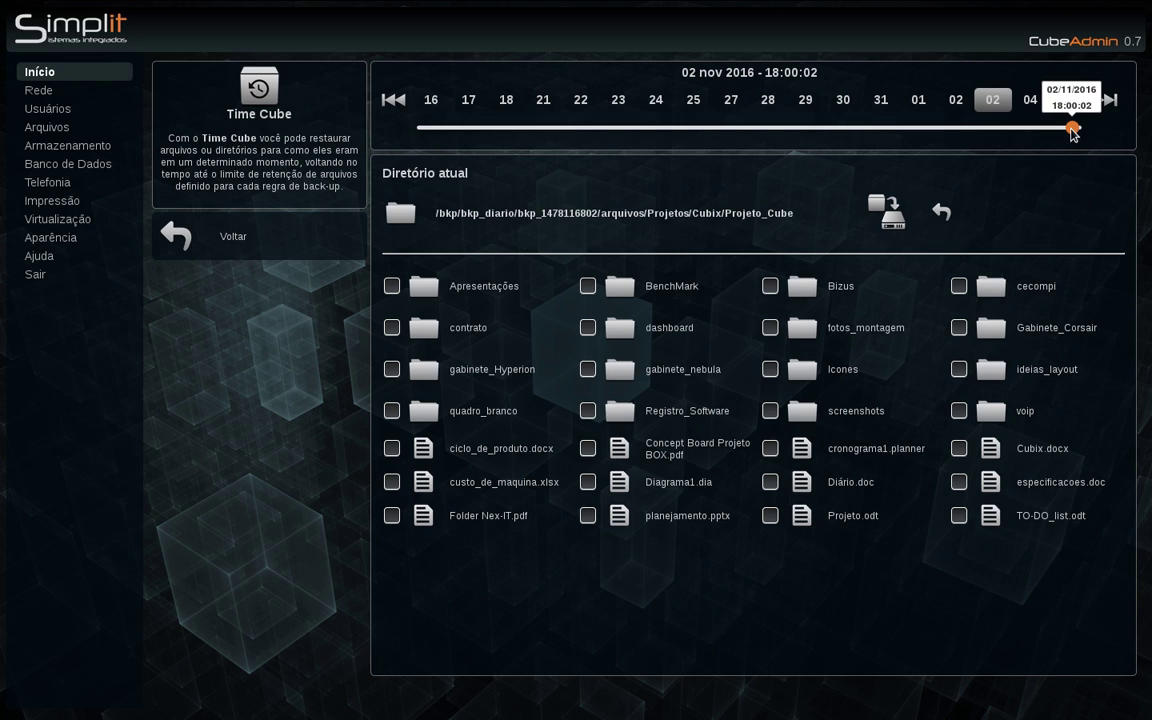
{"action": "left_click_drag", "start_coordinate": [1073, 133], "coordinate": [419, 137]}
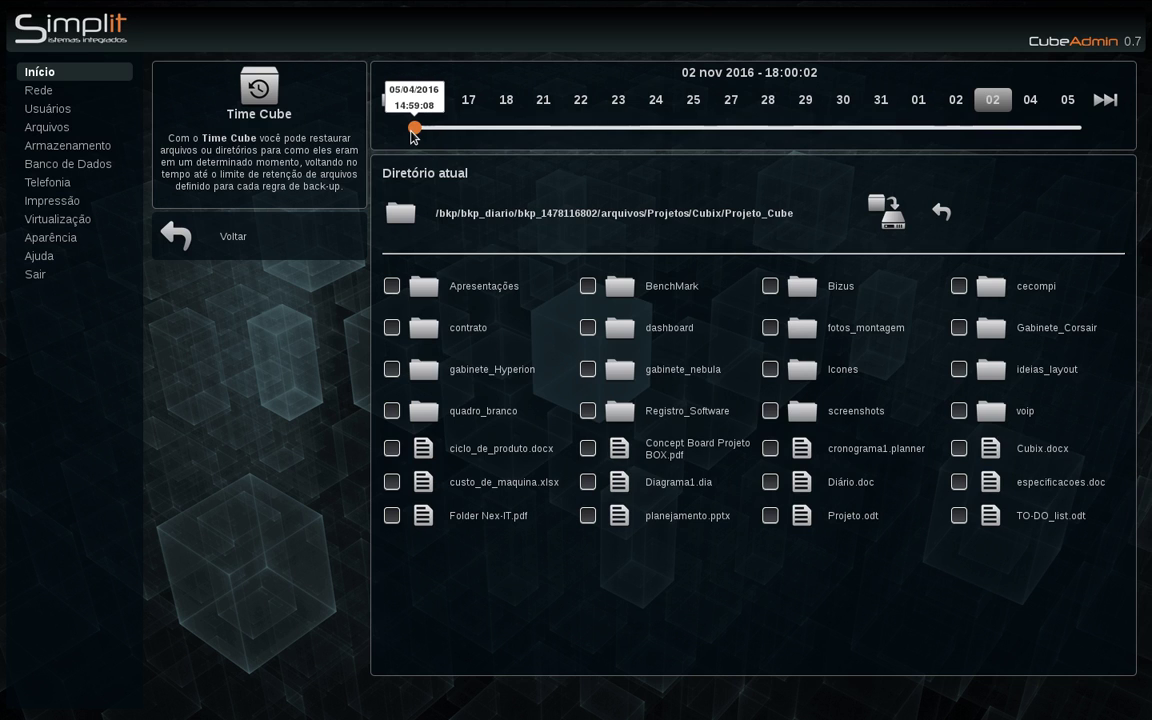
{"action": "left_click_drag", "start_coordinate": [436, 134], "coordinate": [972, 140]}
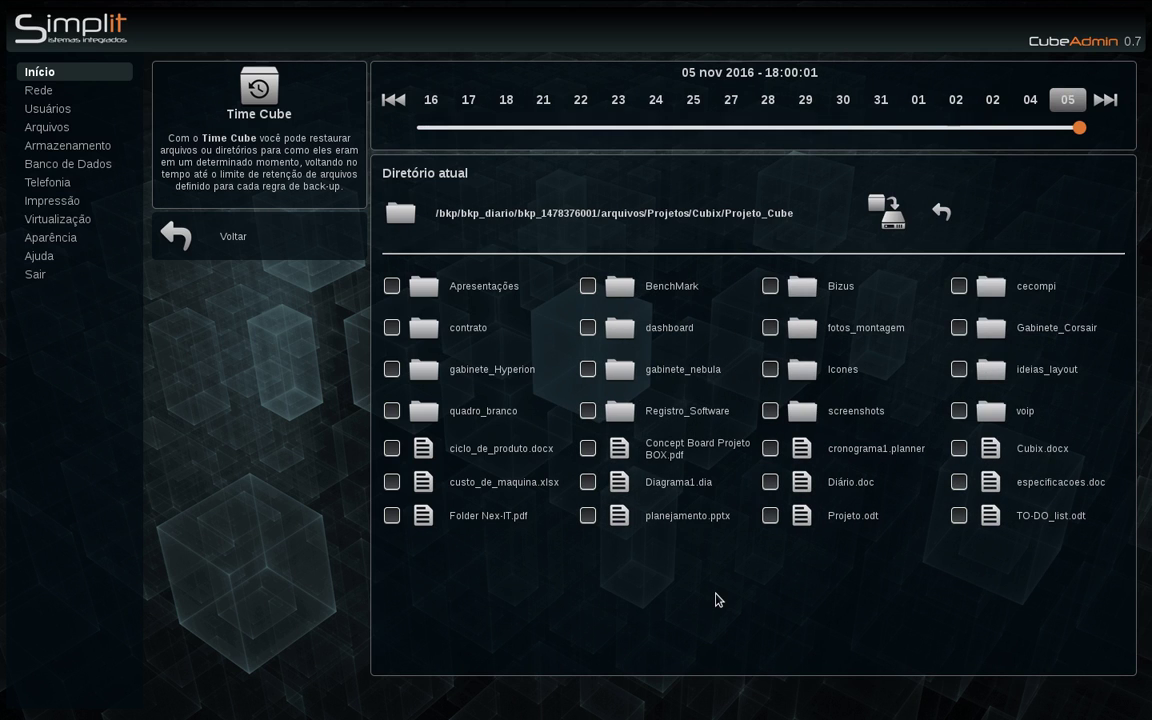
{"action": "left_click", "coordinate": [1068, 101]}
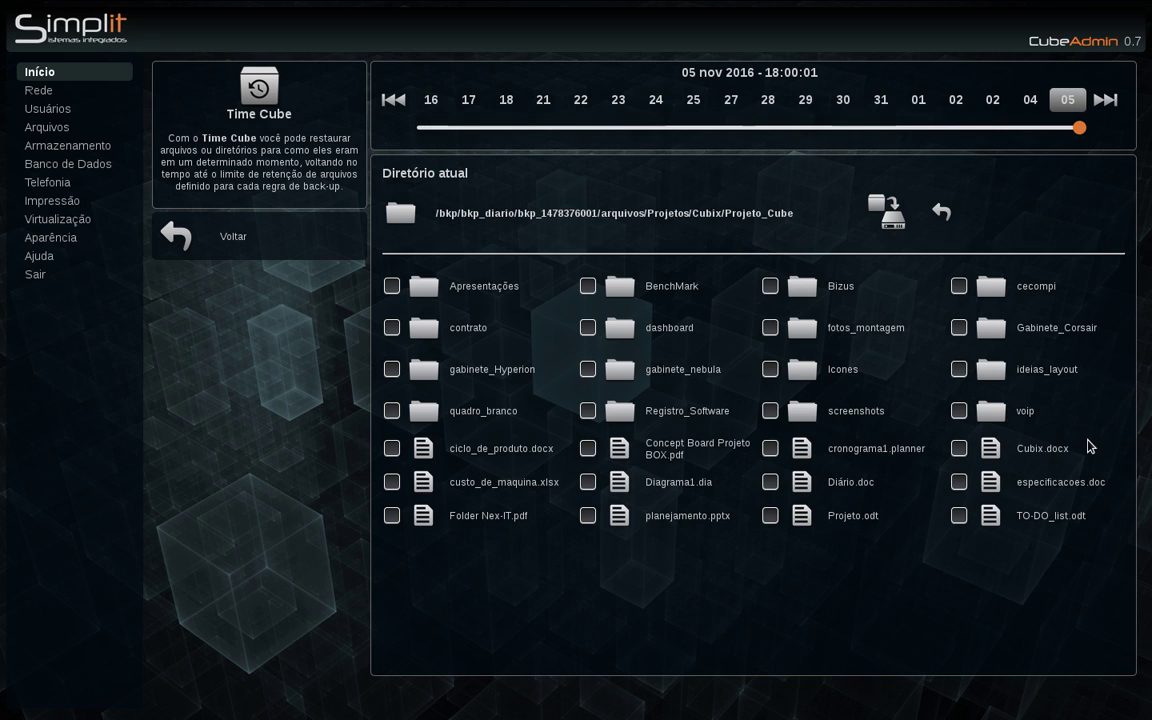
- Switch to the 01 nov 2016 snapshot and open its Diário.doc with WPS Writer
{"action": "left_click", "coordinate": [918, 106]}
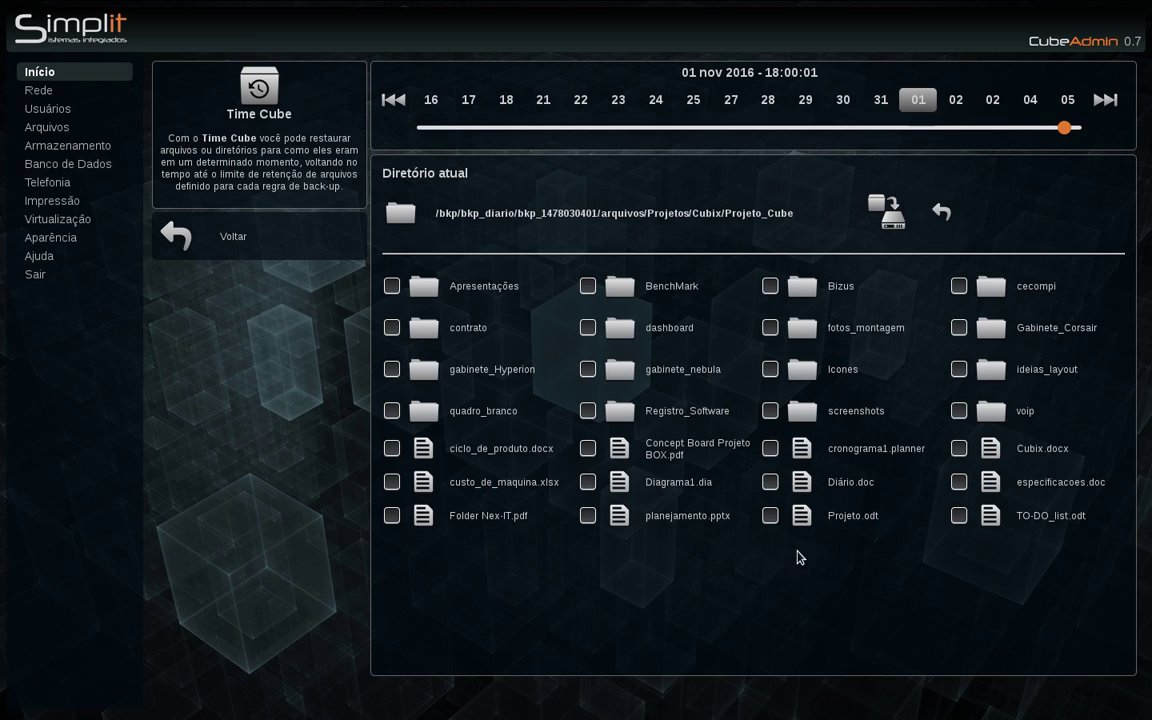
{"action": "left_click", "coordinate": [864, 486]}
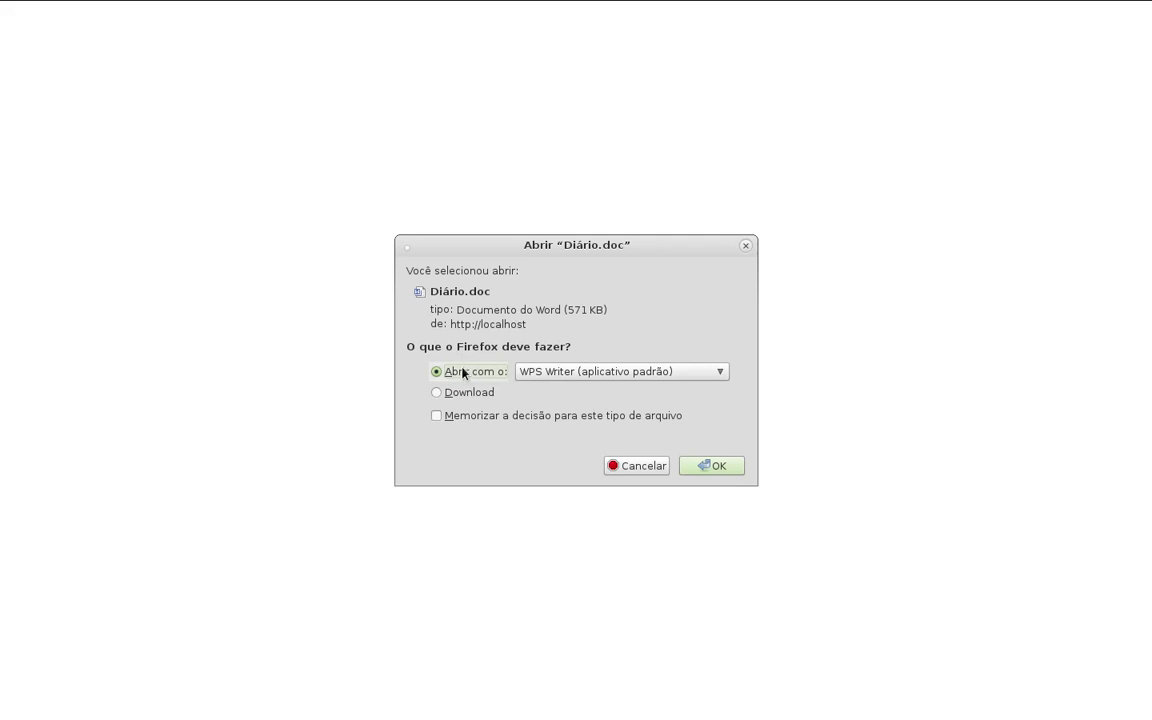
{"action": "left_click", "coordinate": [735, 468]}
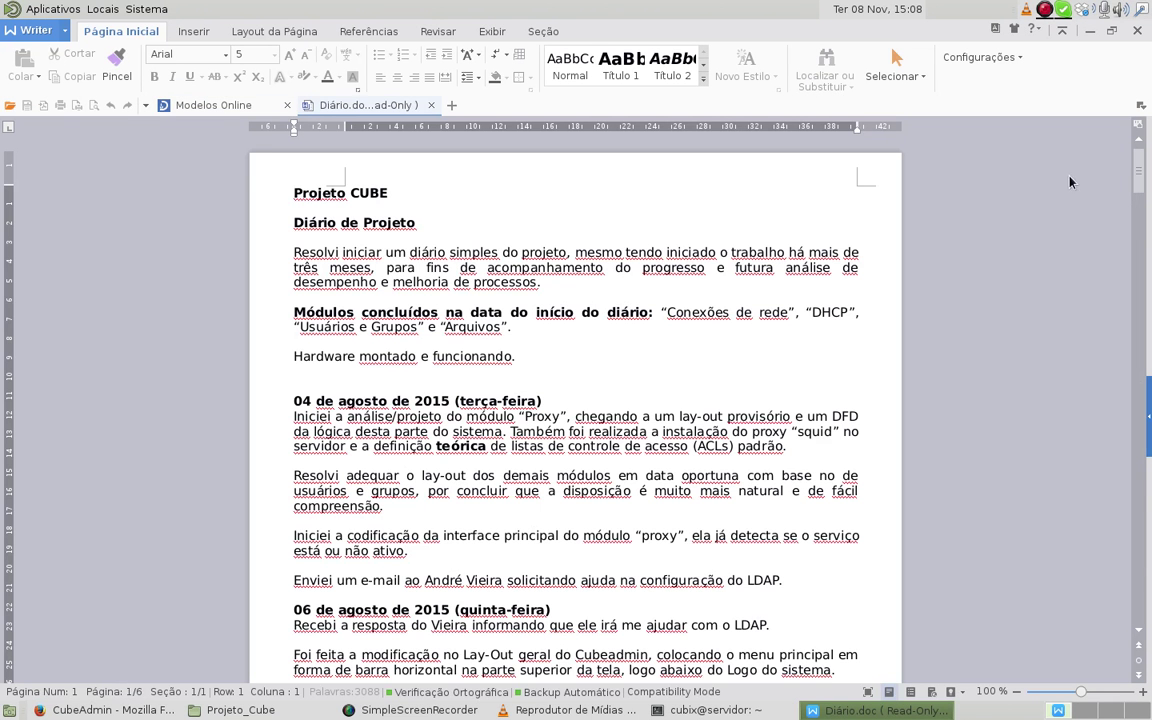
- Read through the 01 nov 2016 version of Diário.doc to its last dated entry, and close the document and its download tab
{"action": "left_click_drag", "start_coordinate": [1140, 178], "coordinate": [1122, 652]}
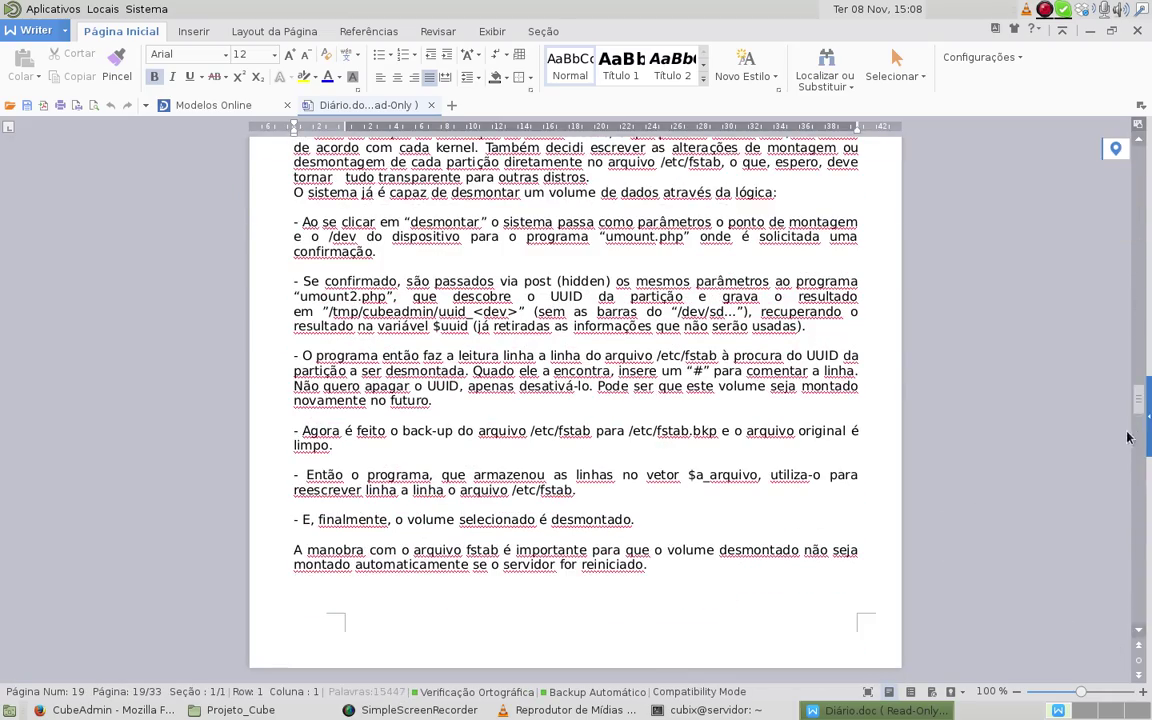
{"action": "left_click_drag", "start_coordinate": [1140, 335], "coordinate": [1100, 652]}
{"action": "scroll", "coordinate": [1025, 495], "scroll_direction": "down", "scroll_amount": 4}
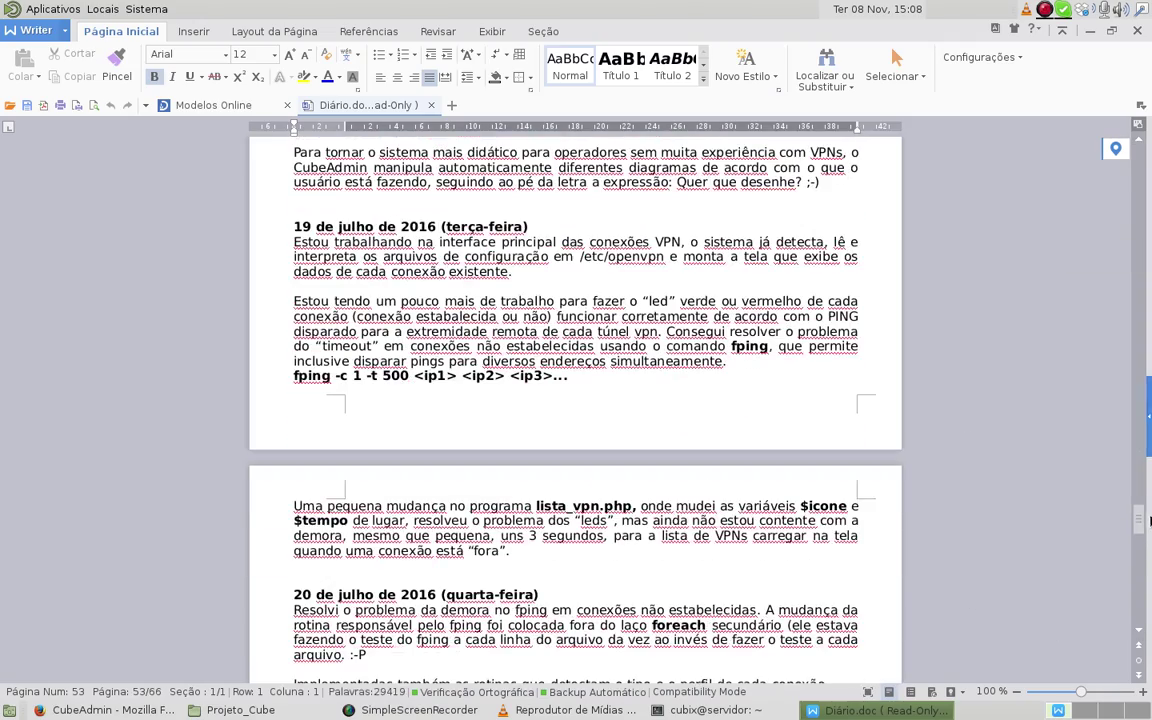
{"action": "left_click_drag", "start_coordinate": [1138, 516], "coordinate": [1138, 620]}
{"action": "scroll", "coordinate": [432, 408], "scroll_direction": "up", "scroll_amount": 9}
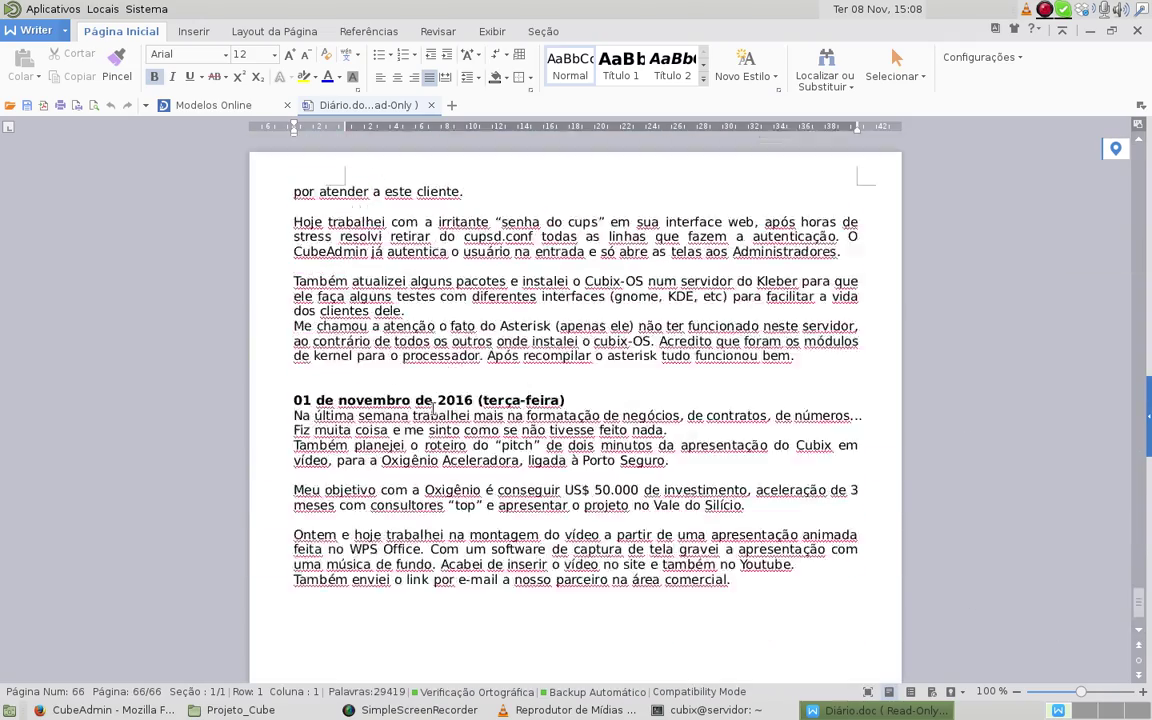
{"action": "scroll", "coordinate": [432, 408], "scroll_direction": "down", "scroll_amount": 2}
{"action": "left_click_drag", "start_coordinate": [292, 455], "coordinate": [604, 456]}
{"action": "left_click", "coordinate": [1139, 33]}
{"action": "mouse_move", "coordinate": [226, 14]}
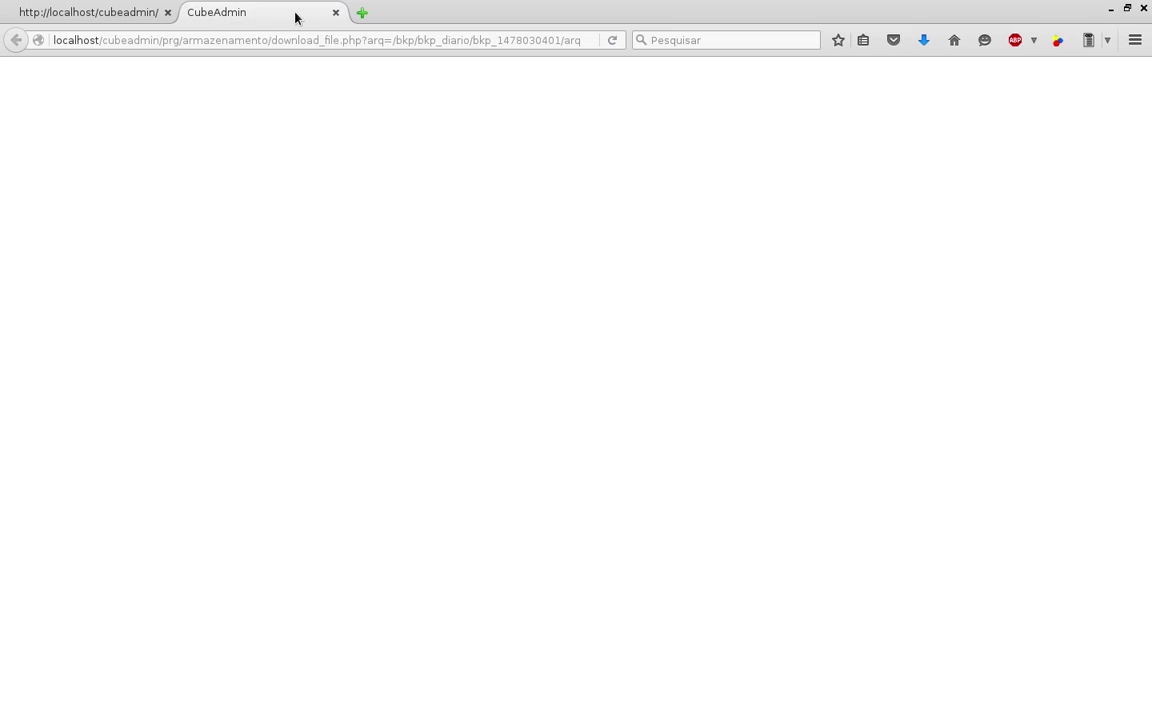
{"action": "left_click", "coordinate": [335, 14]}
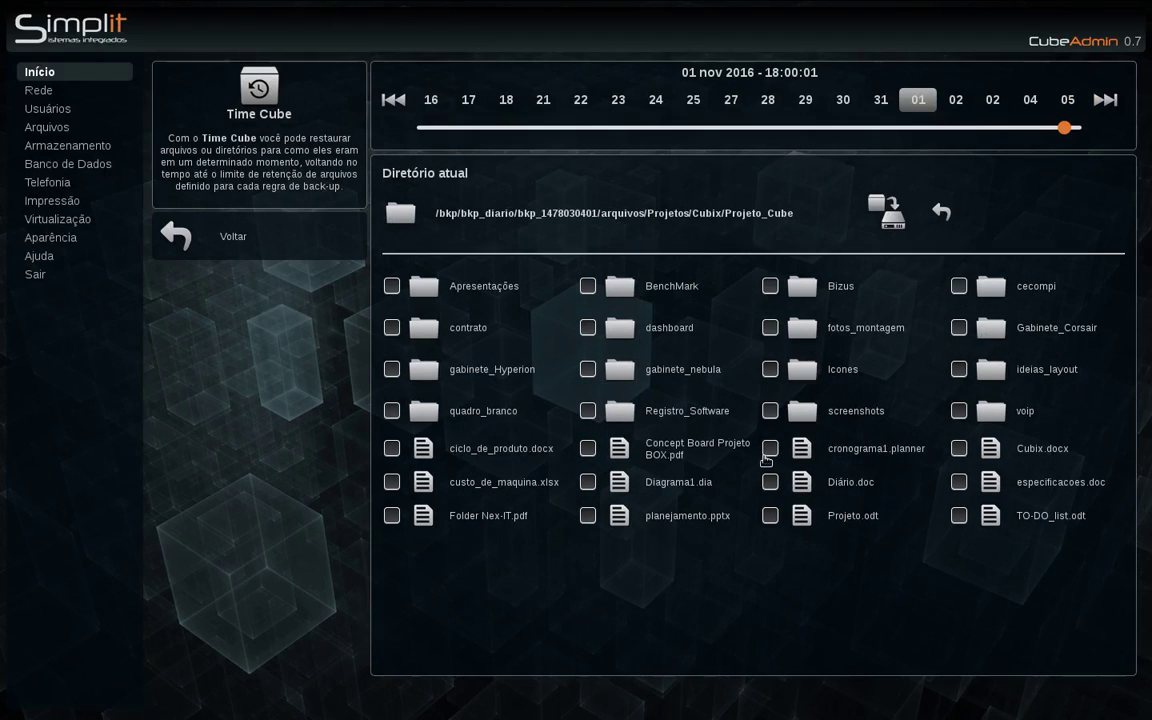
- Move the backup timeline to the 03 out 2016 snapshot and open its Diário.doc with WPS Writer
{"action": "mouse_move", "coordinate": [1064, 127]}
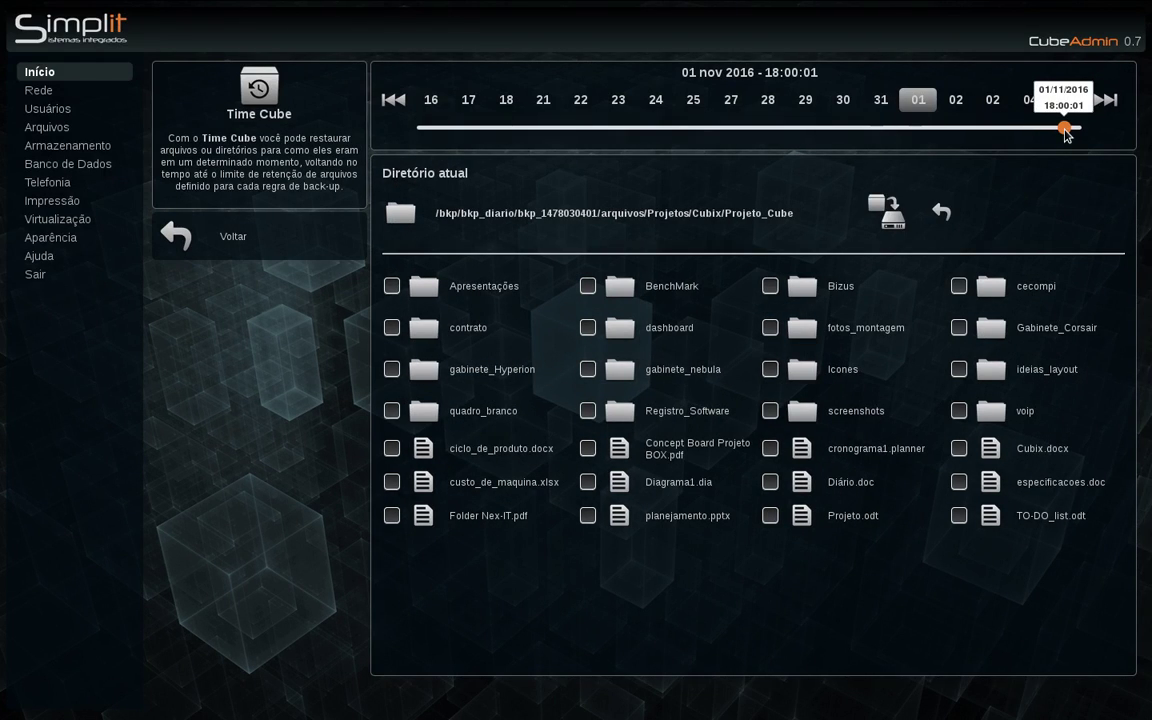
{"action": "left_click_drag", "start_coordinate": [1066, 134], "coordinate": [975, 138]}
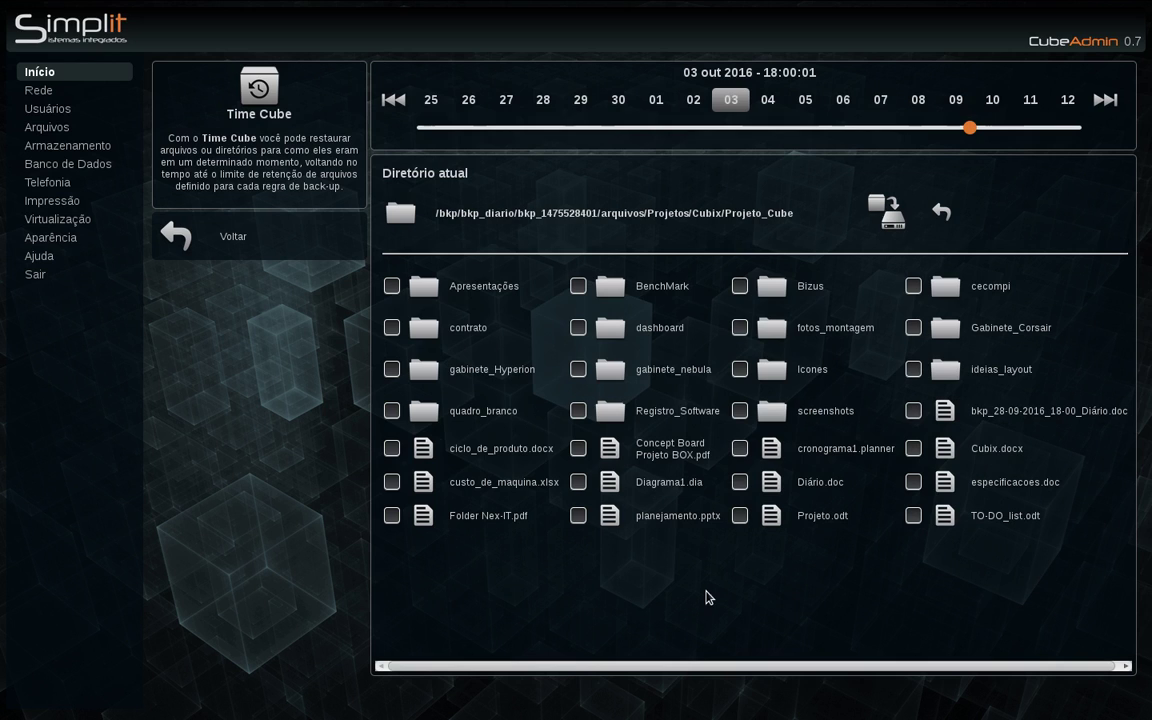
{"action": "left_click", "coordinate": [819, 485]}
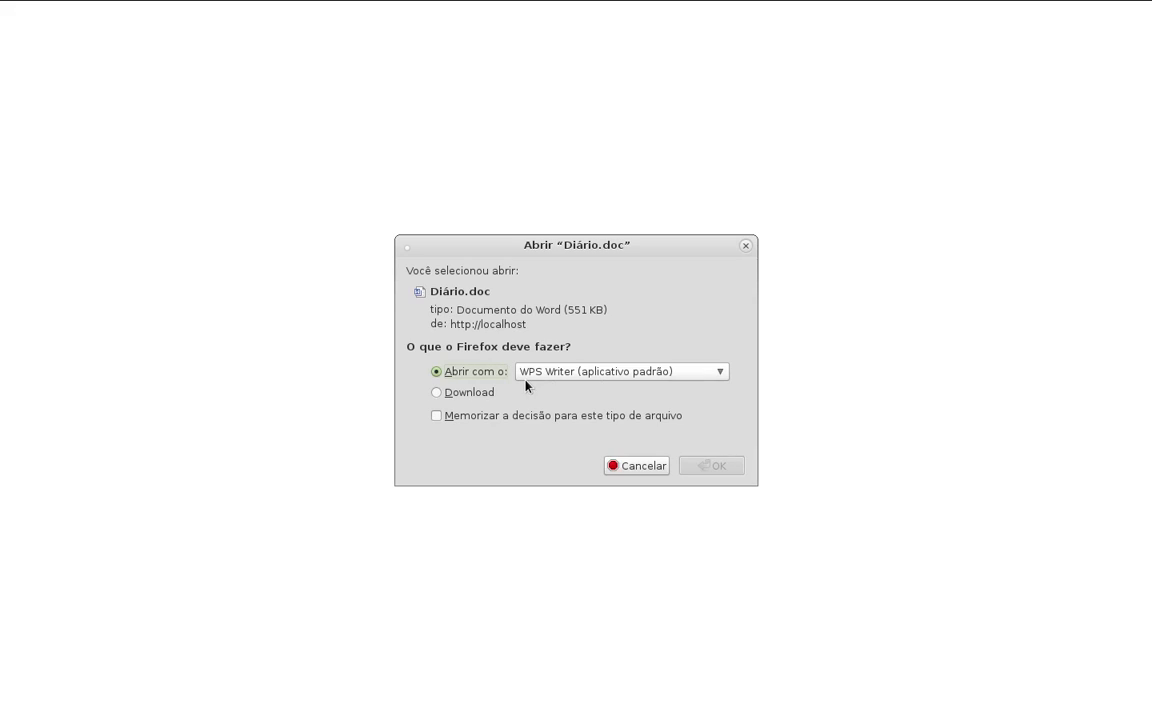
{"action": "left_click", "coordinate": [703, 465]}
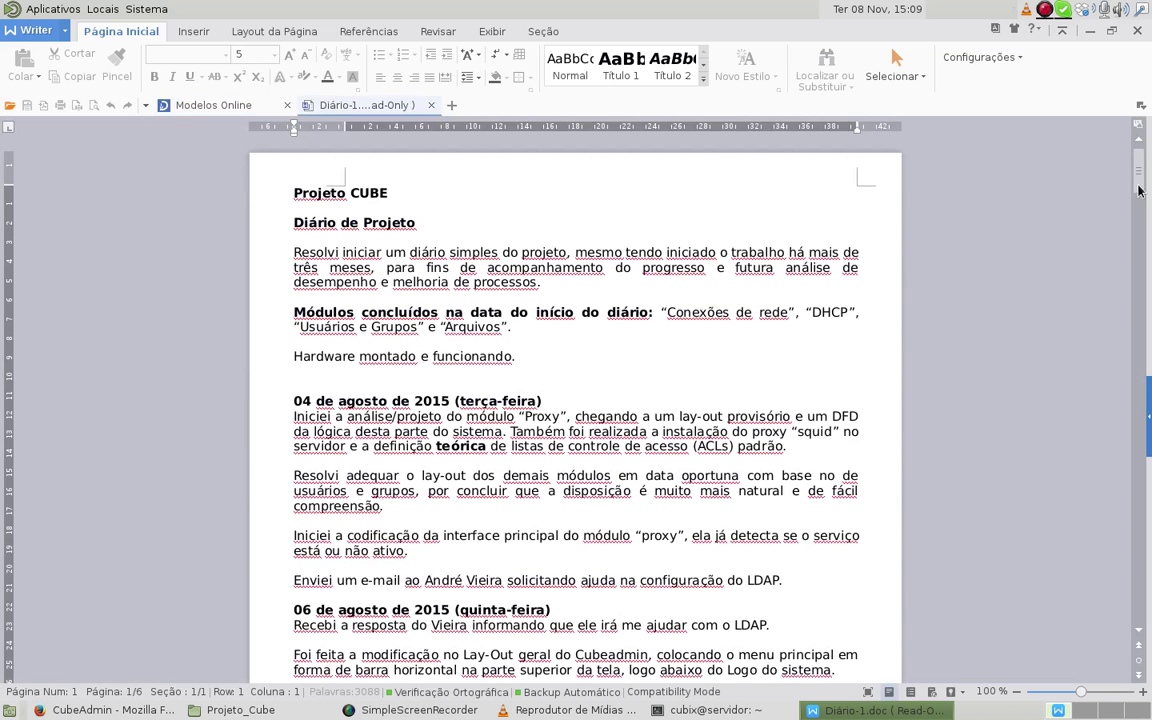
- Examine the last dated entries in the 03 out 2016 version of Diário.doc, and close the document and its download tab
{"action": "scroll", "coordinate": [1124, 395], "scroll_direction": "down", "scroll_amount": 10}
{"action": "scroll", "coordinate": [1124, 395], "scroll_direction": "down", "scroll_amount": 20}
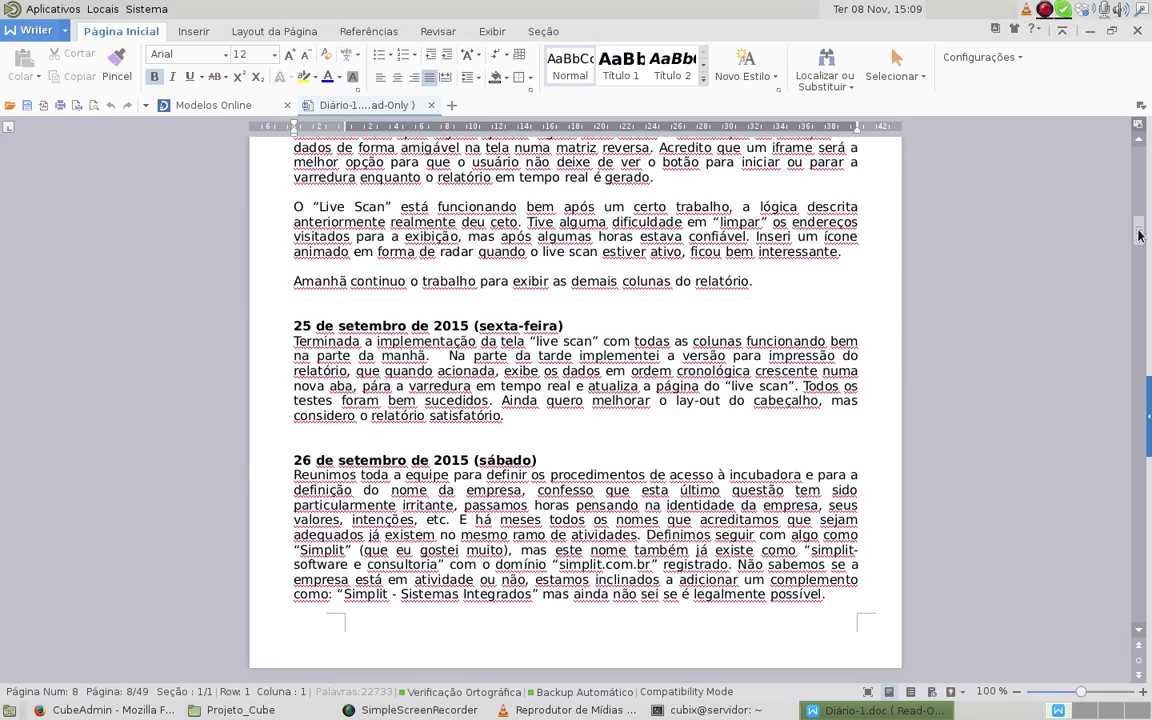
{"action": "left_click_drag", "start_coordinate": [1140, 262], "coordinate": [1112, 634]}
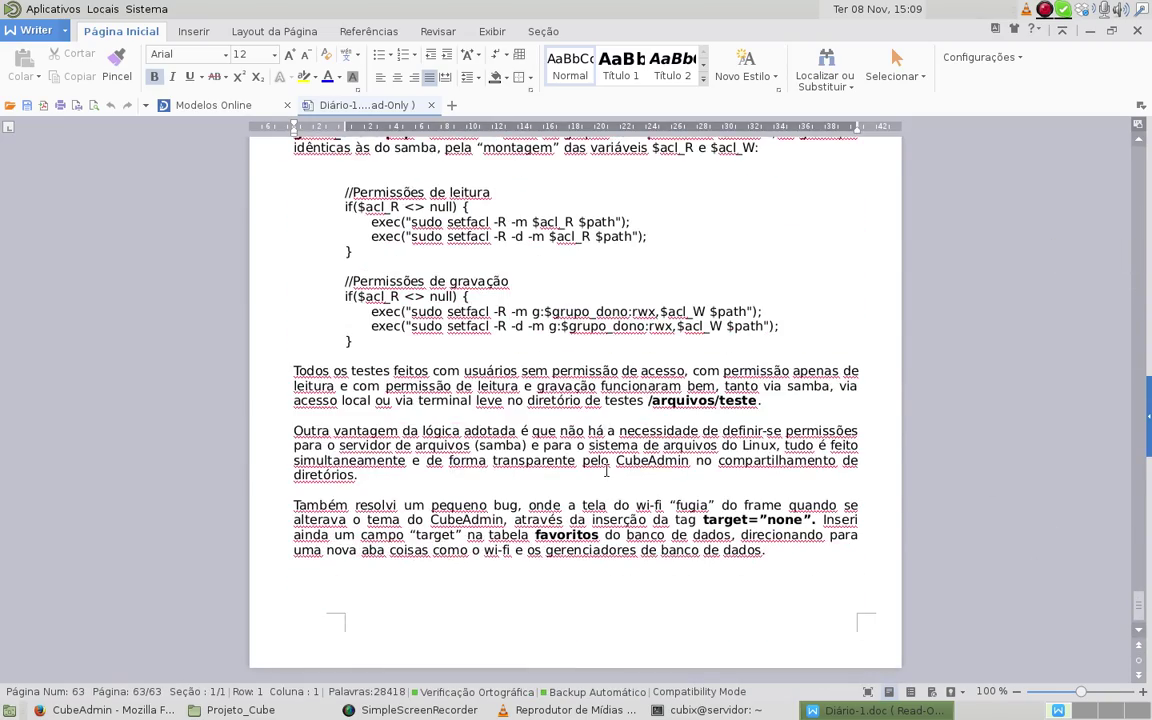
{"action": "scroll", "coordinate": [635, 478], "scroll_direction": "up", "scroll_amount": 15}
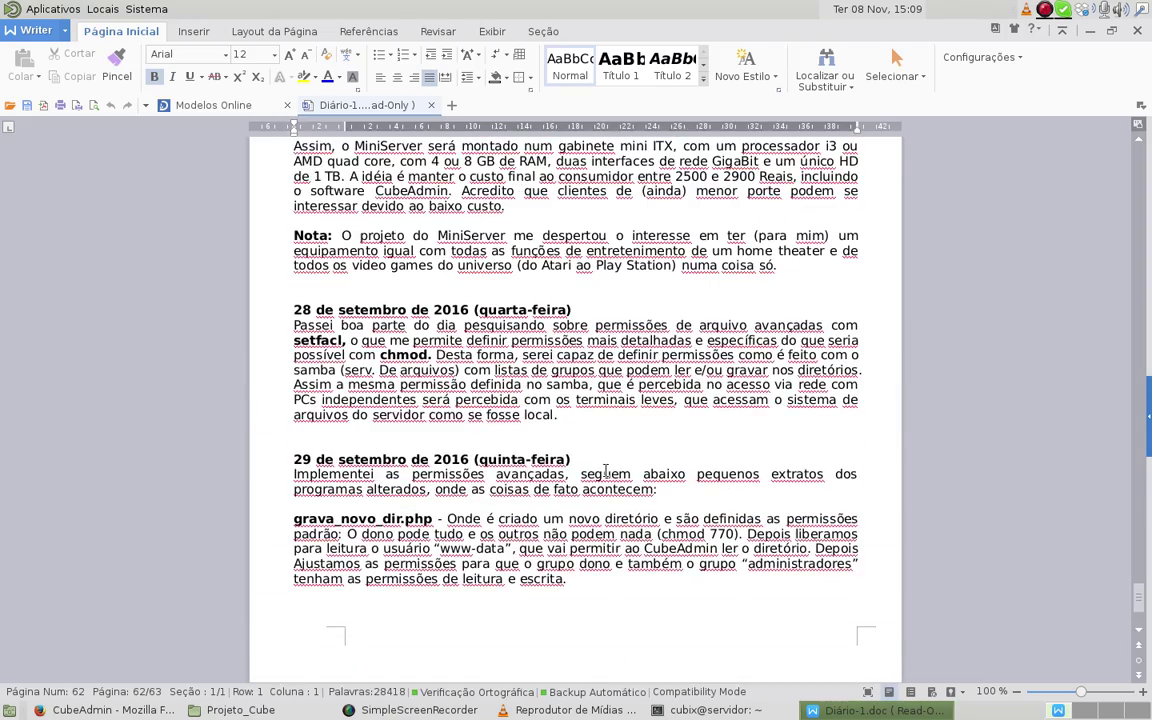
{"action": "scroll", "coordinate": [605, 470], "scroll_direction": "down", "scroll_amount": 15}
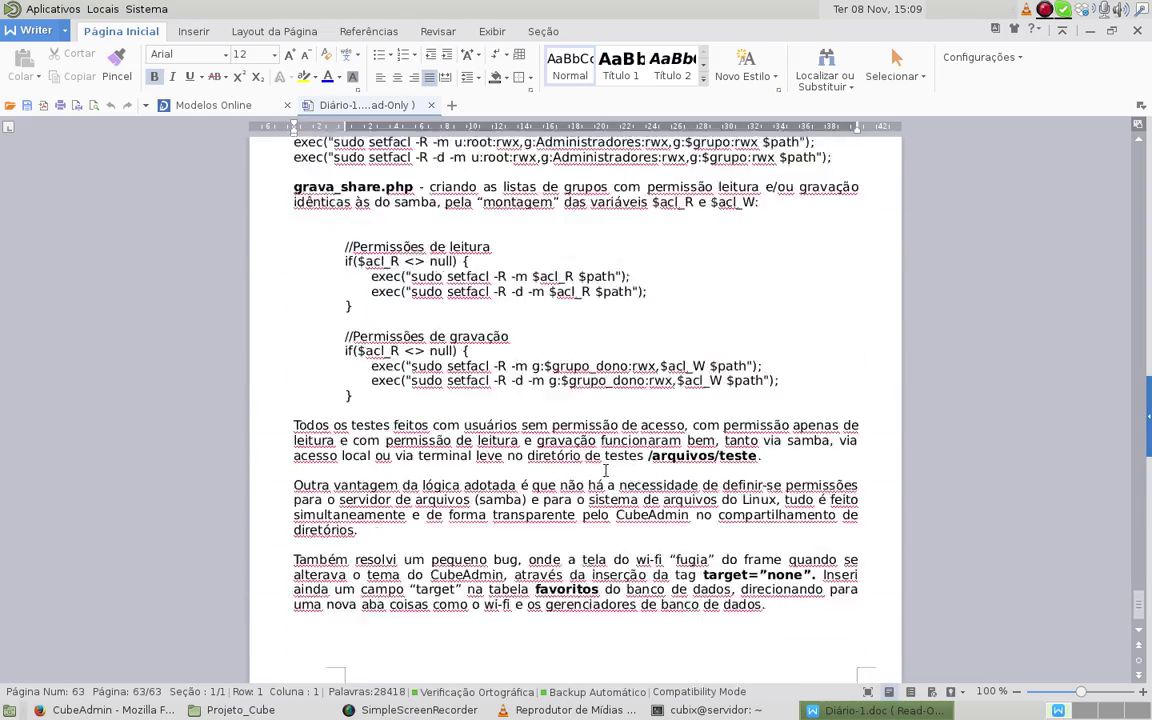
{"action": "scroll", "coordinate": [605, 470], "scroll_direction": "up", "scroll_amount": 15}
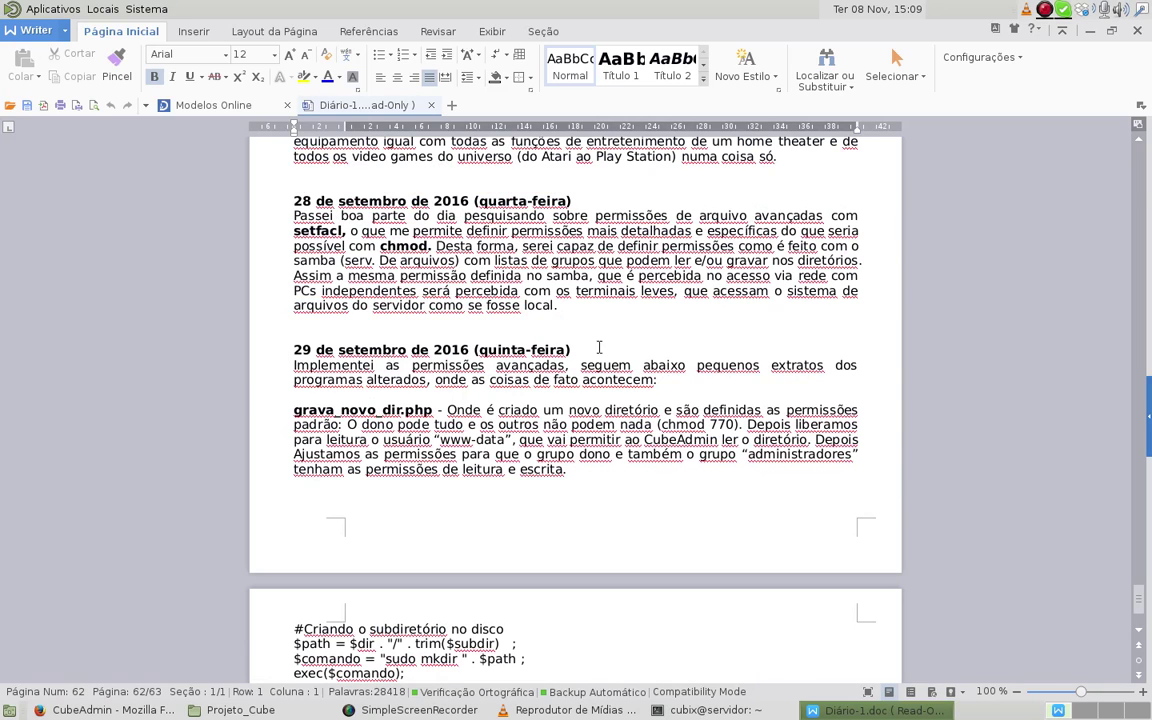
{"action": "left_click", "coordinate": [1138, 31]}
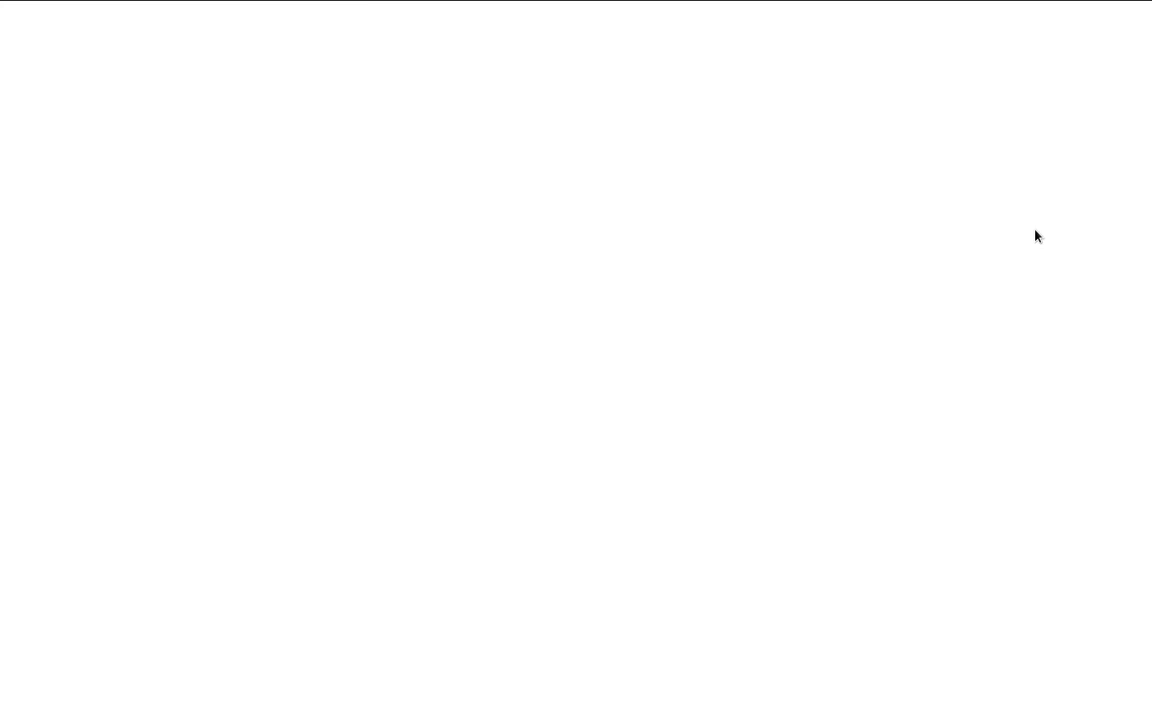
{"action": "left_click", "coordinate": [336, 20]}
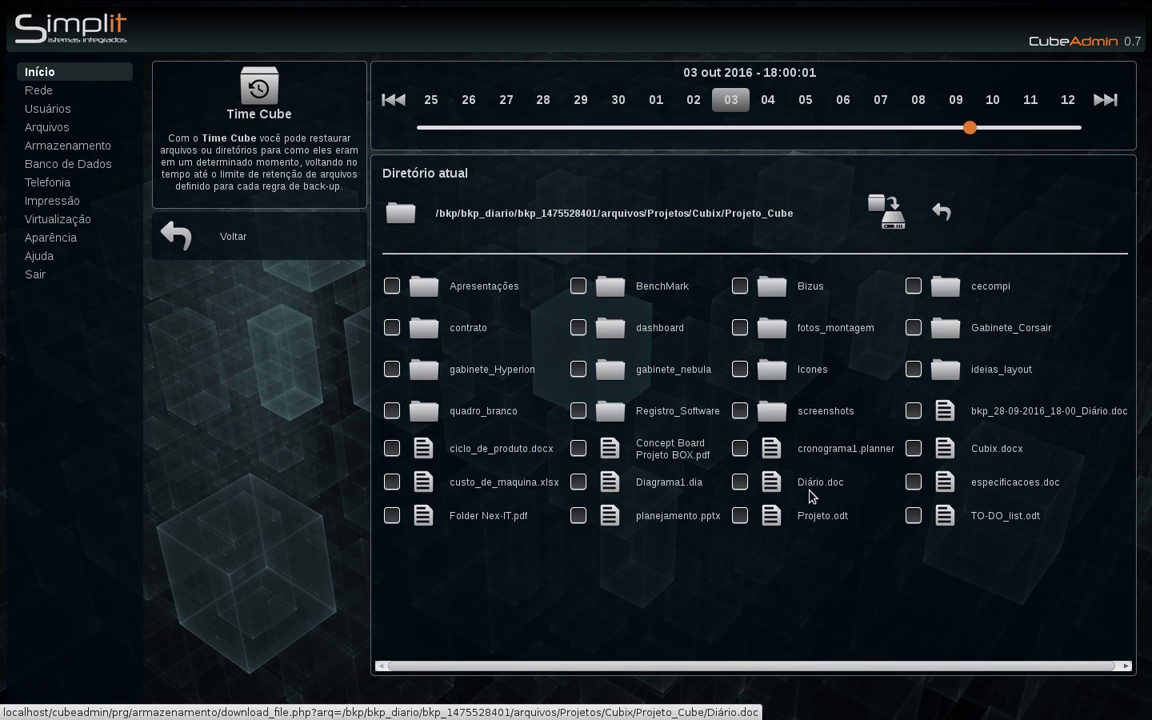
- Restore Diário.doc from the 03 out 2016 snapshot with the option to keep existing files or directories enabled
{"action": "left_click", "coordinate": [740, 482]}
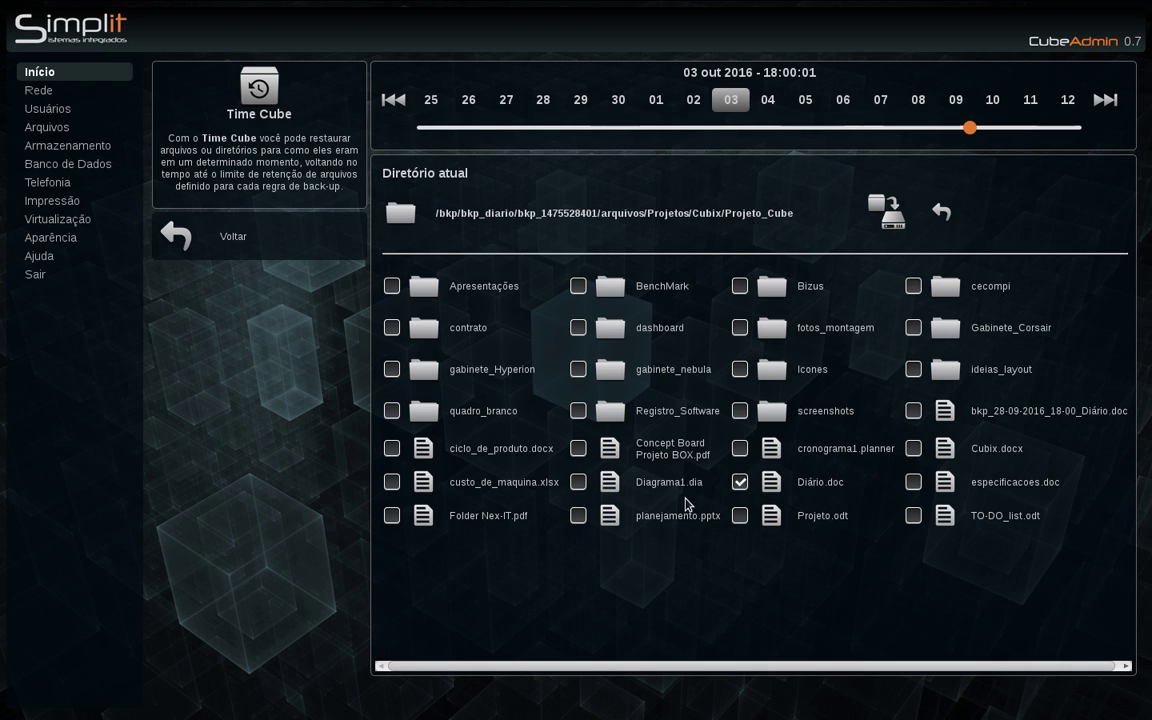
{"action": "left_click", "coordinate": [887, 217]}
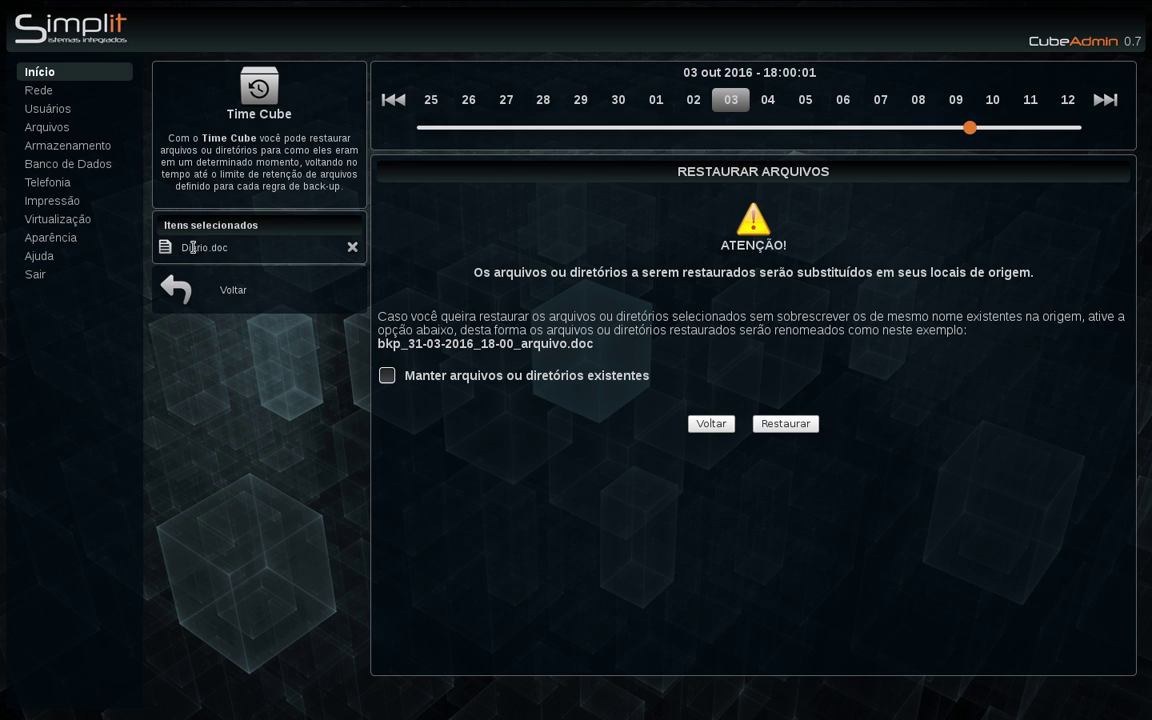
{"action": "left_click", "coordinate": [389, 378]}
{"action": "left_click", "coordinate": [799, 424]}
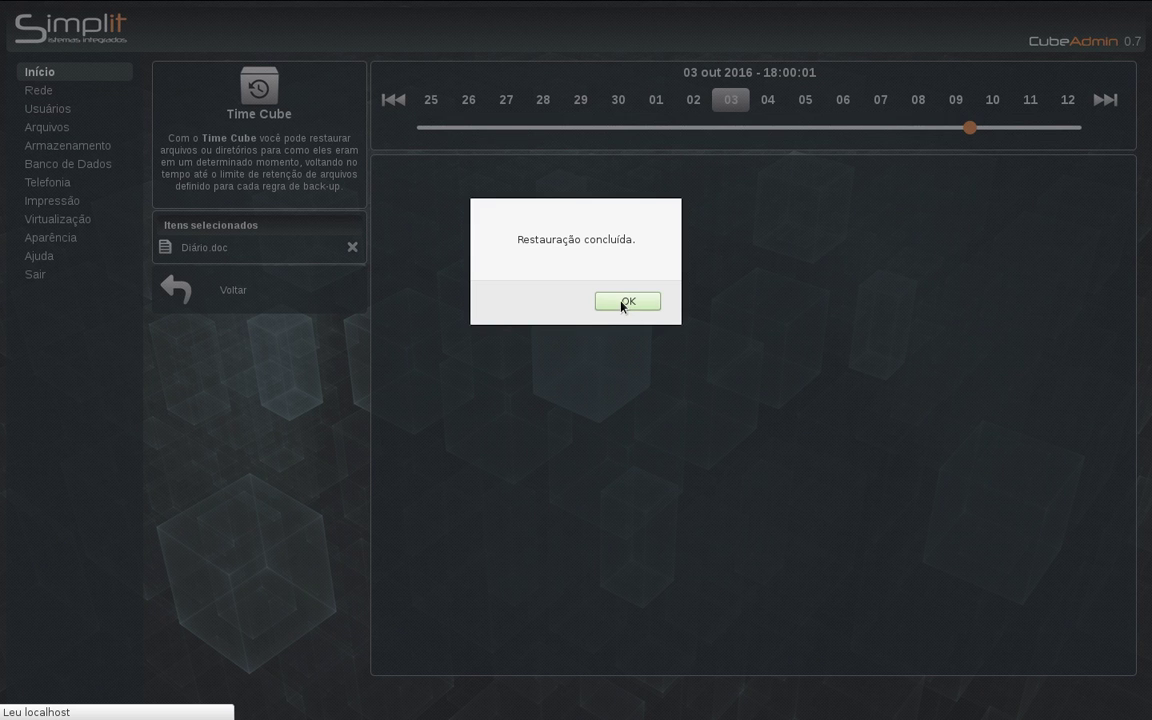
{"action": "left_click", "coordinate": [622, 302]}
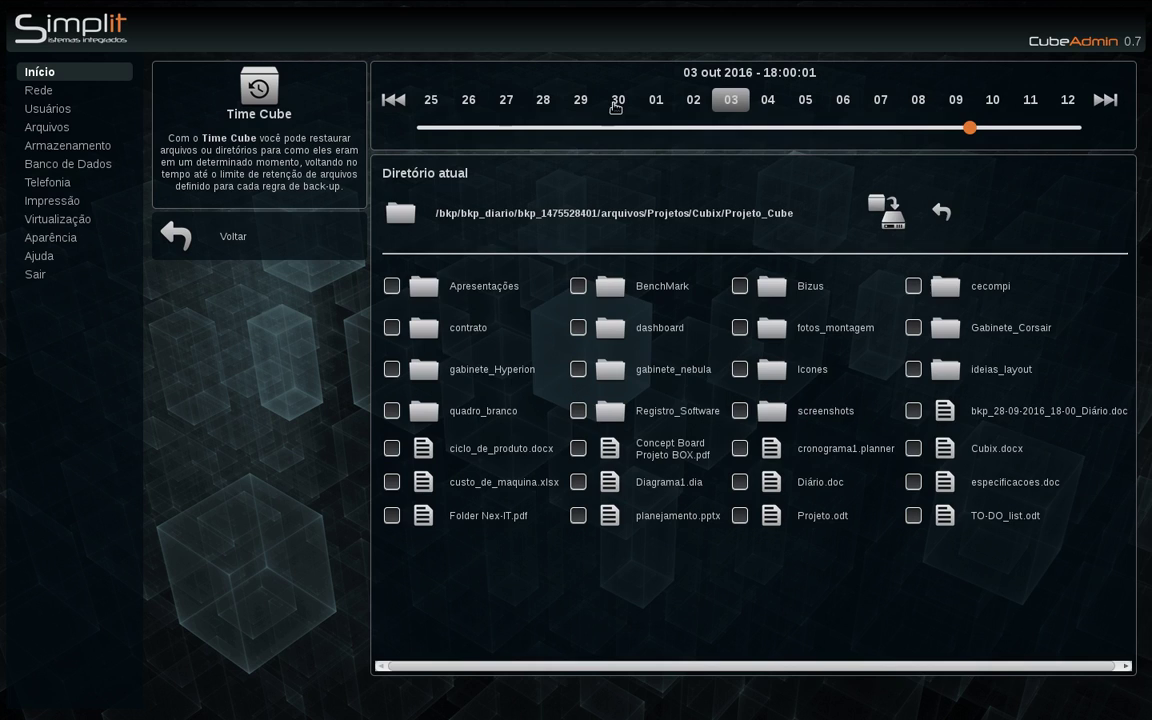
- Leave the browser's full-screen view, switch to the Projeto_Cube folder in the file manager and open the current Diário.doc
{"action": "key", "text": "F11"}
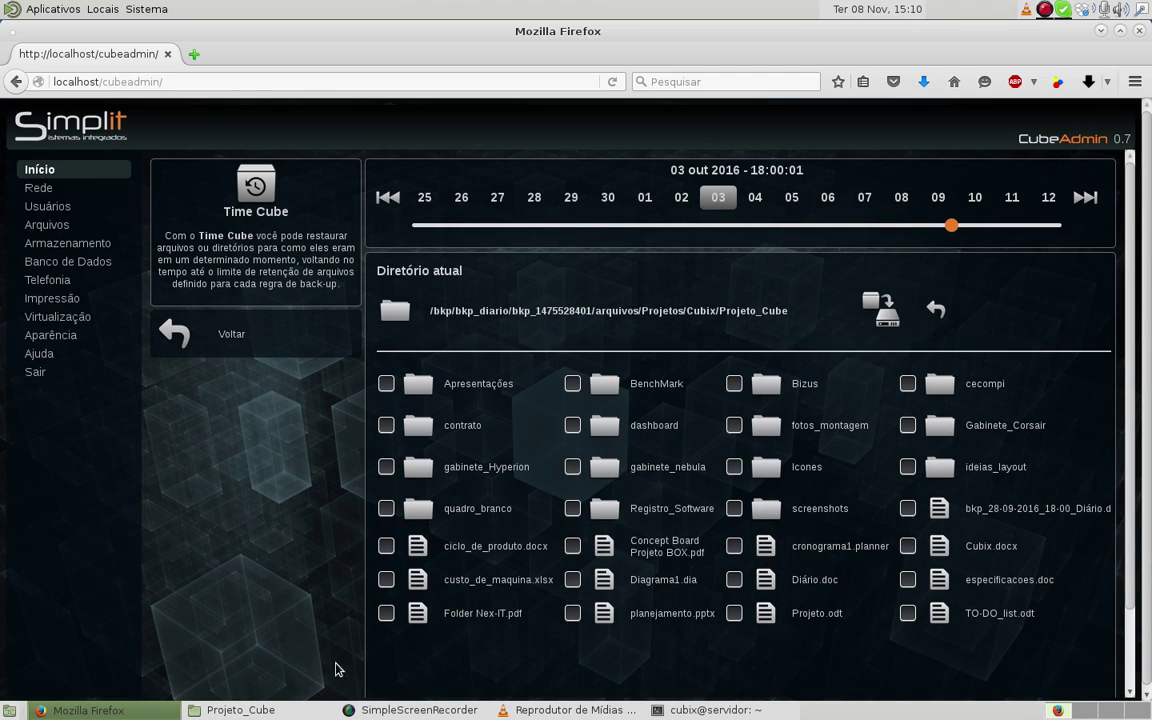
{"action": "left_click", "coordinate": [238, 710]}
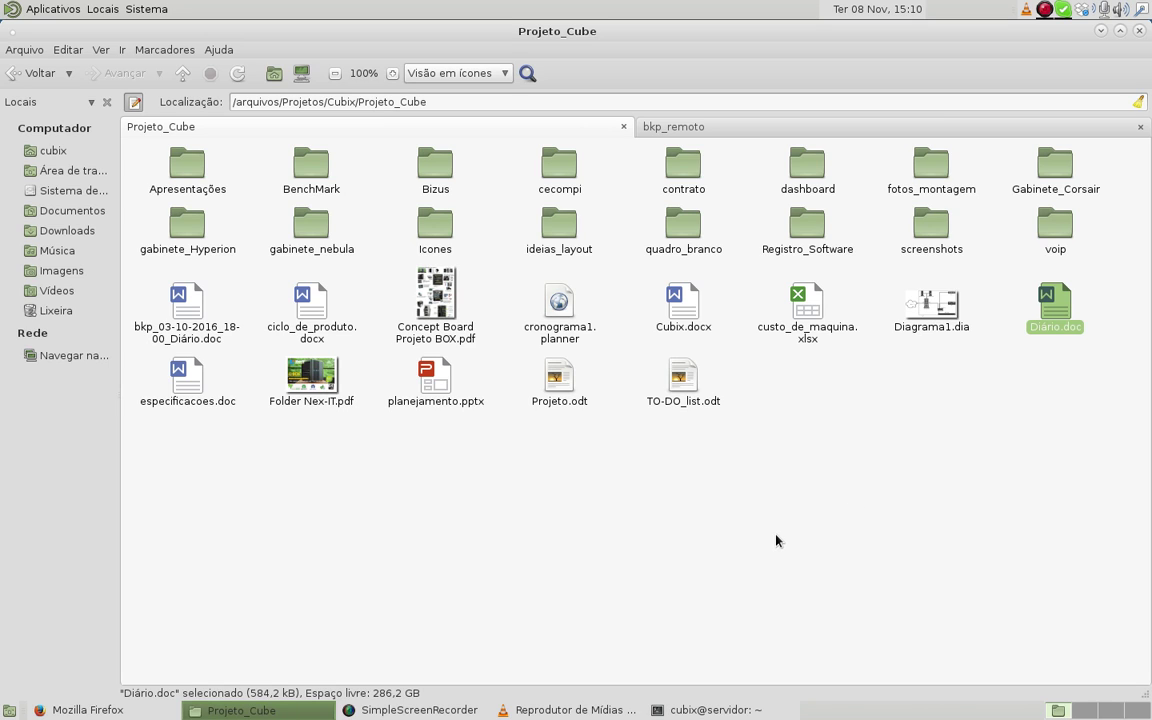
{"action": "left_click", "coordinate": [1054, 357]}
{"action": "left_click", "coordinate": [1058, 318]}
{"action": "double_click", "coordinate": [1058, 318]}
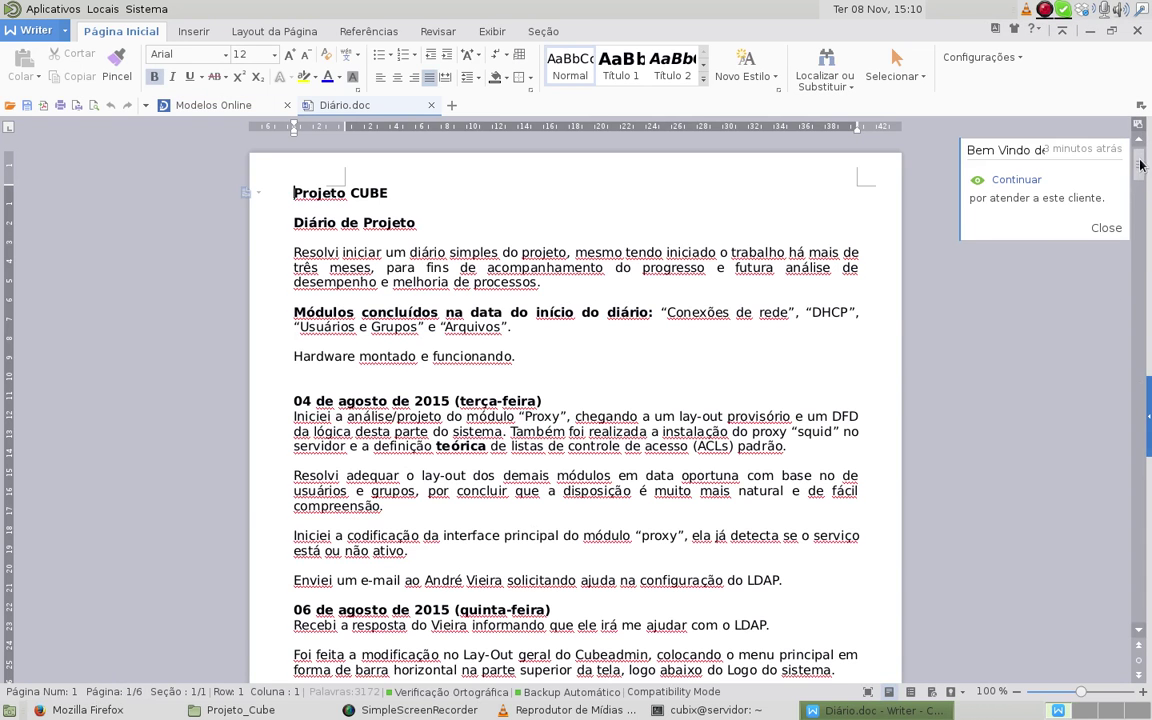
- Go to the end of the current Diário.doc, highlight the date heading of its last entry, and close the document
{"action": "left_click_drag", "start_coordinate": [1140, 165], "coordinate": [1129, 660]}
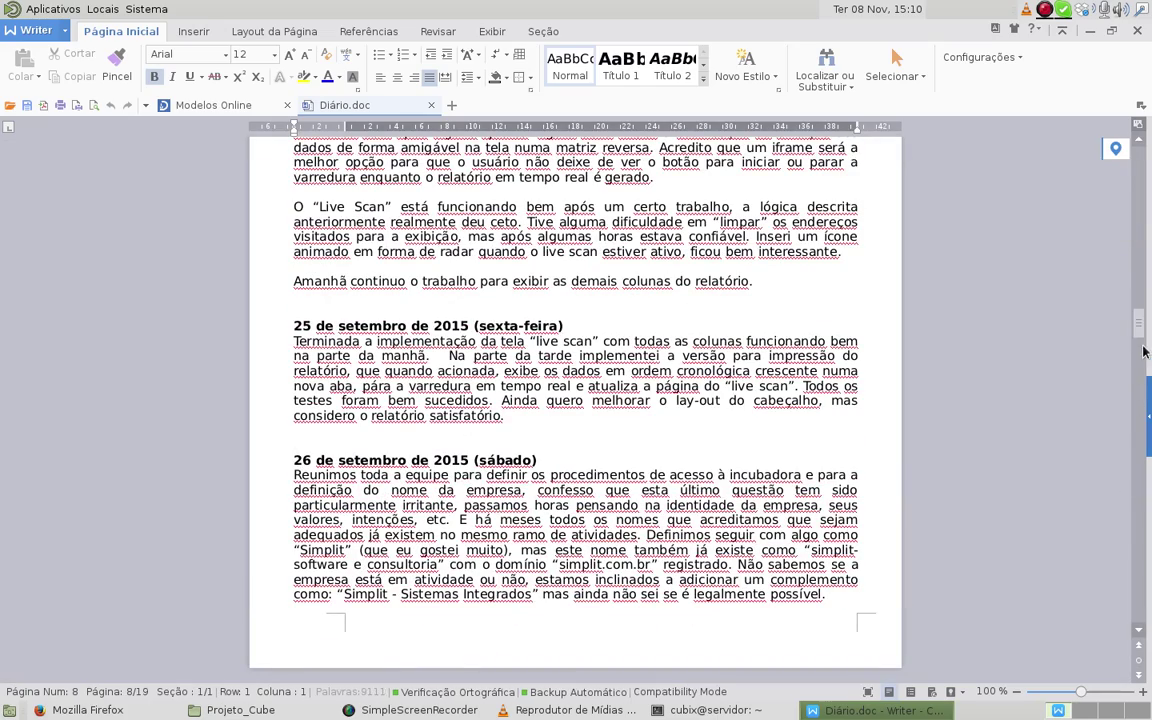
{"action": "left_click_drag", "start_coordinate": [1137, 298], "coordinate": [1135, 549]}
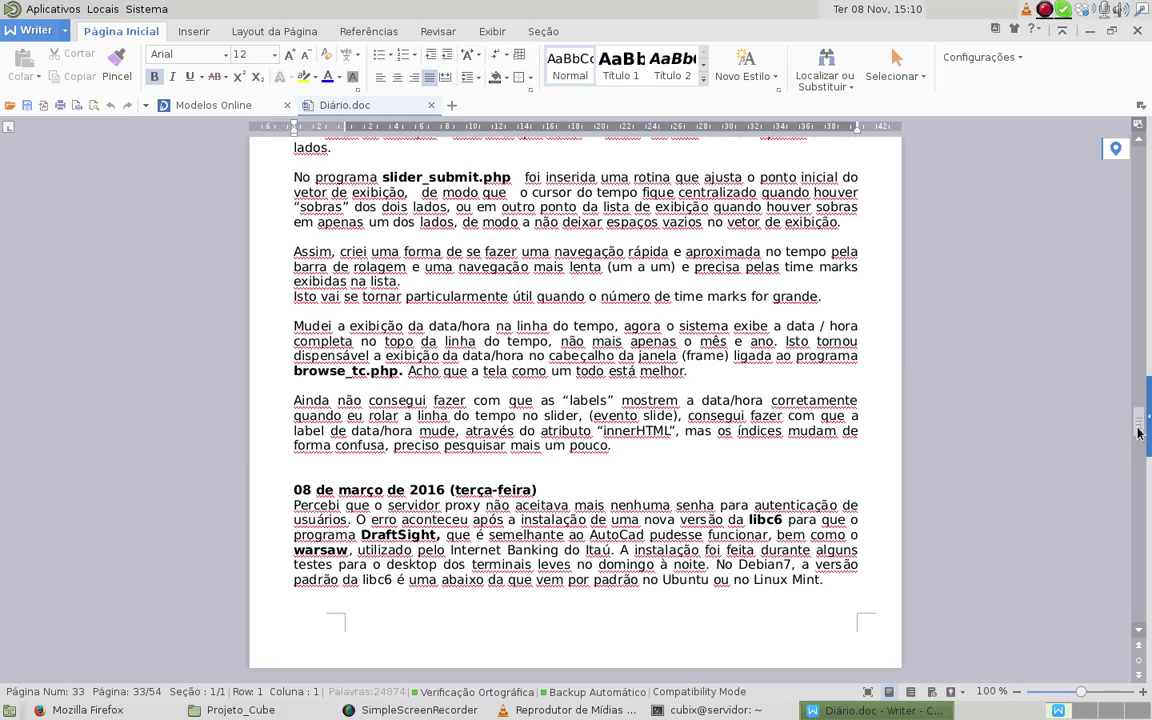
{"action": "left_click_drag", "start_coordinate": [1136, 417], "coordinate": [1105, 640]}
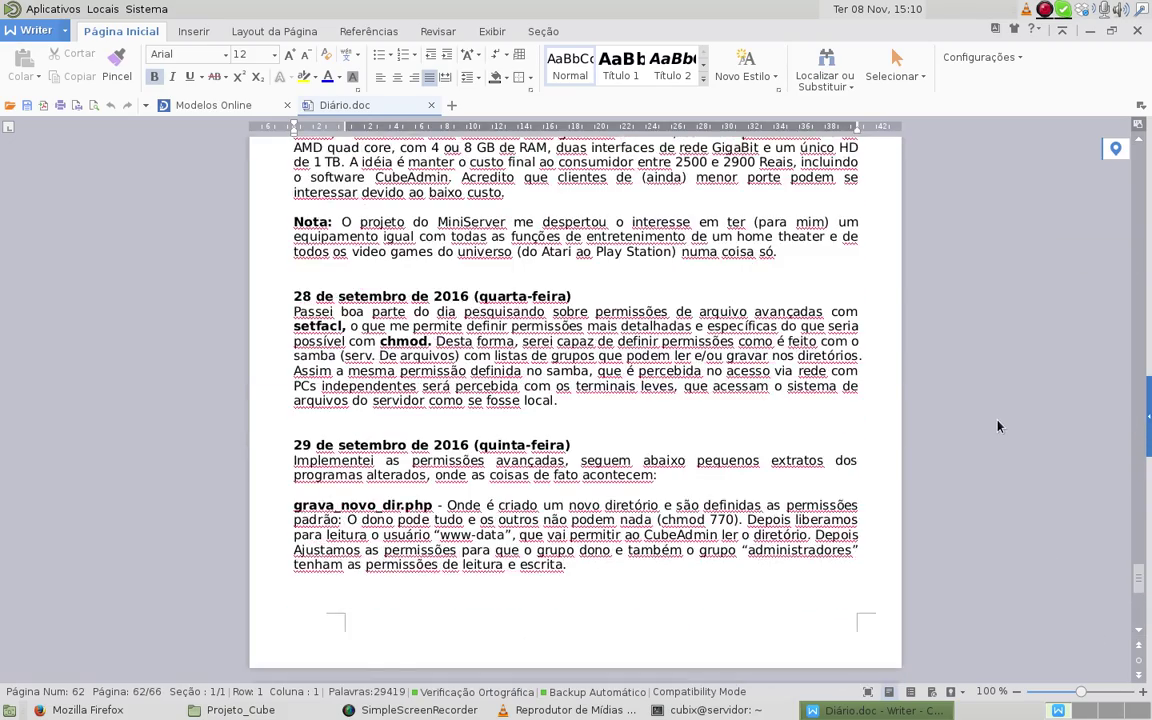
{"action": "scroll", "coordinate": [998, 421], "scroll_direction": "down", "scroll_amount": 5}
{"action": "left_click_drag", "start_coordinate": [1136, 583], "coordinate": [1134, 635]}
{"action": "scroll", "coordinate": [615, 437], "scroll_direction": "up", "scroll_amount": 7}
{"action": "left_click_drag", "start_coordinate": [295, 400], "coordinate": [589, 393]}
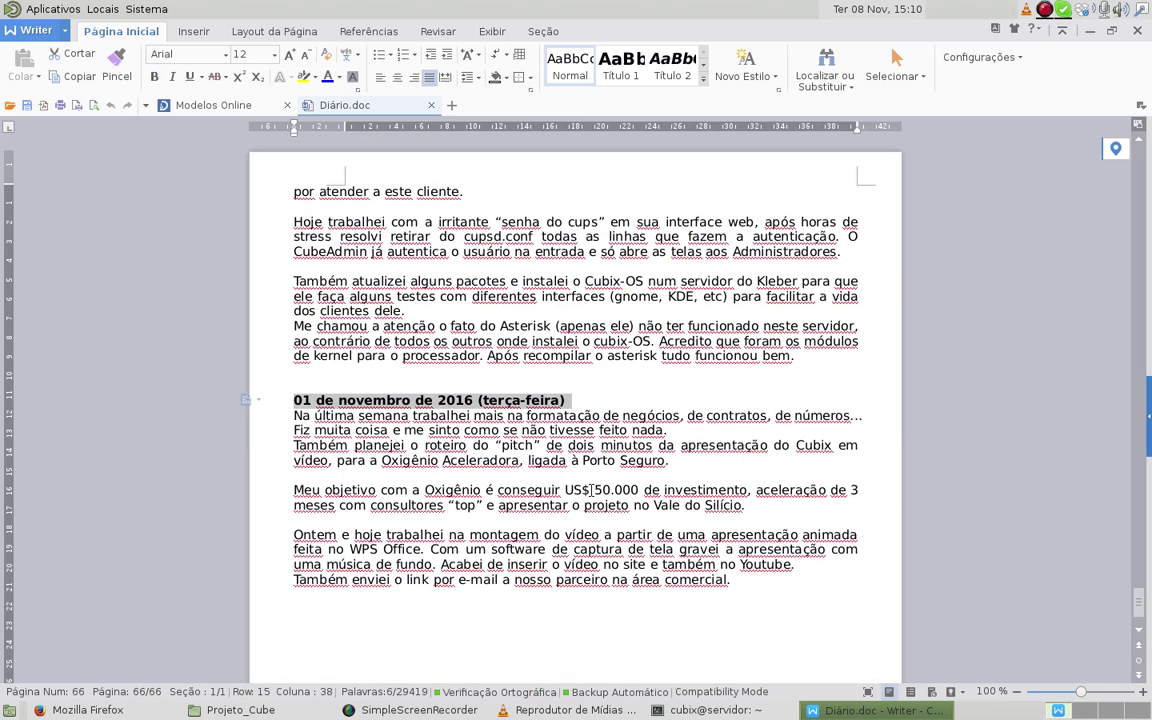
{"action": "left_click", "coordinate": [1139, 30]}
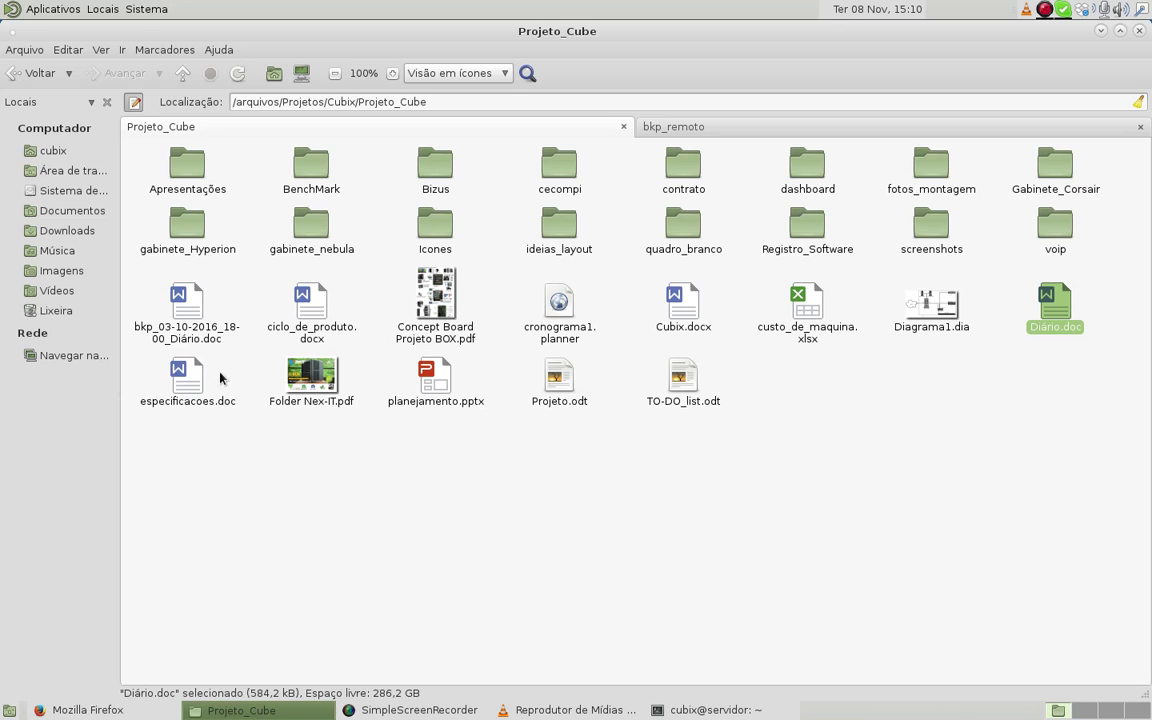
- Open the restored copy bkp_03-10-2016_18-00_Diário.doc, check its last dated entries, and close it
{"action": "left_click", "coordinate": [194, 312]}
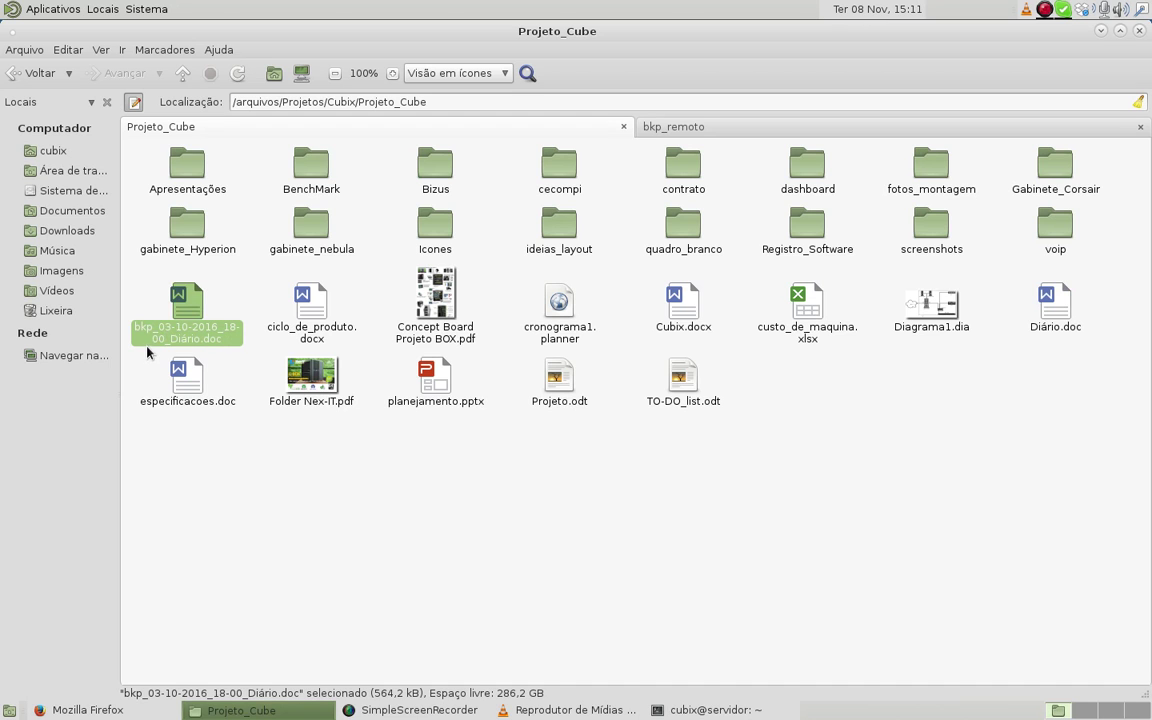
{"action": "double_click", "coordinate": [186, 312]}
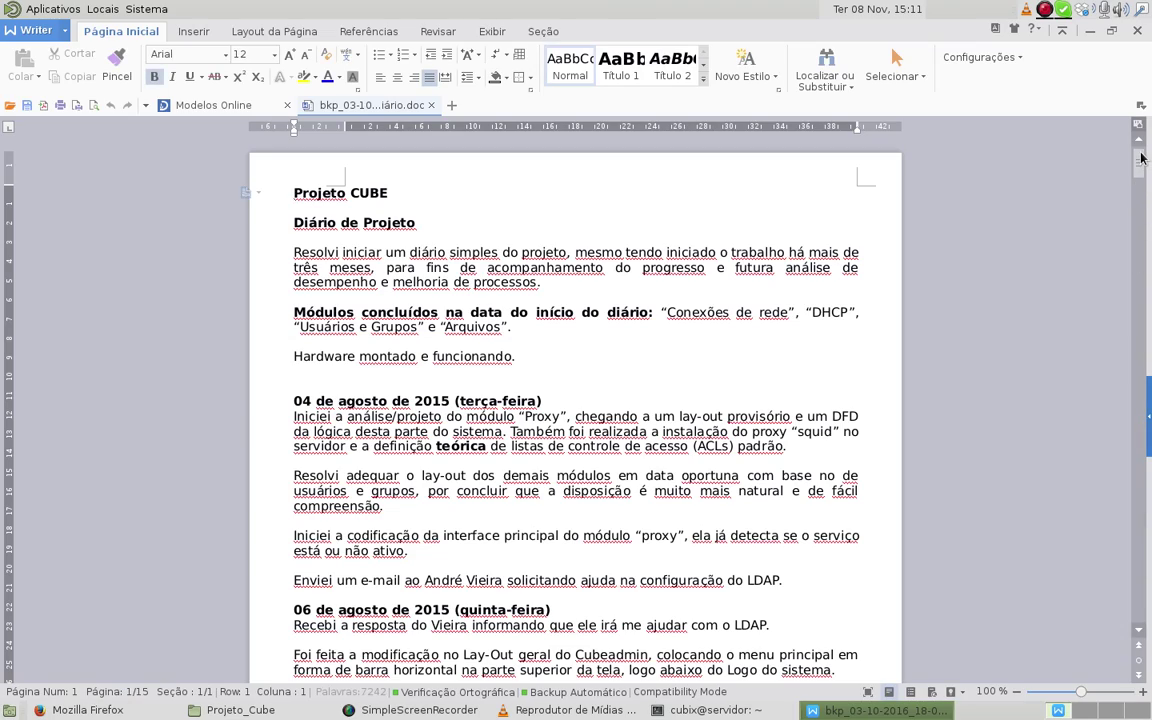
{"action": "left_click_drag", "start_coordinate": [1143, 160], "coordinate": [1020, 531]}
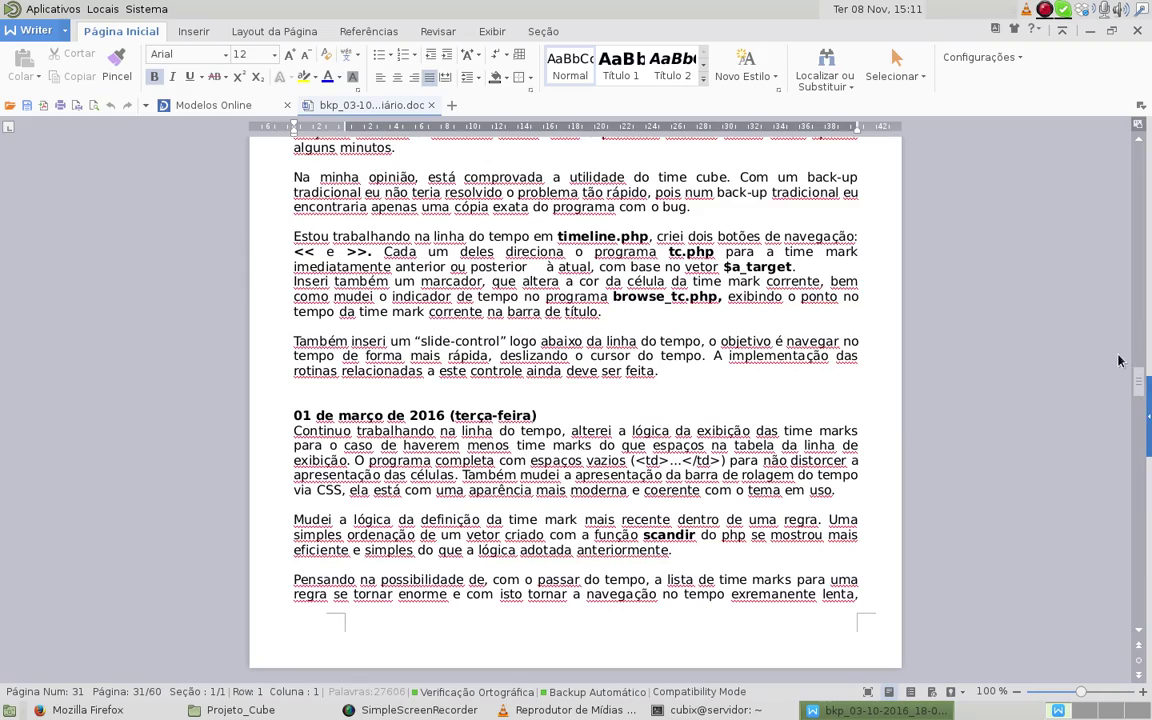
{"action": "left_click_drag", "start_coordinate": [1139, 377], "coordinate": [1137, 676]}
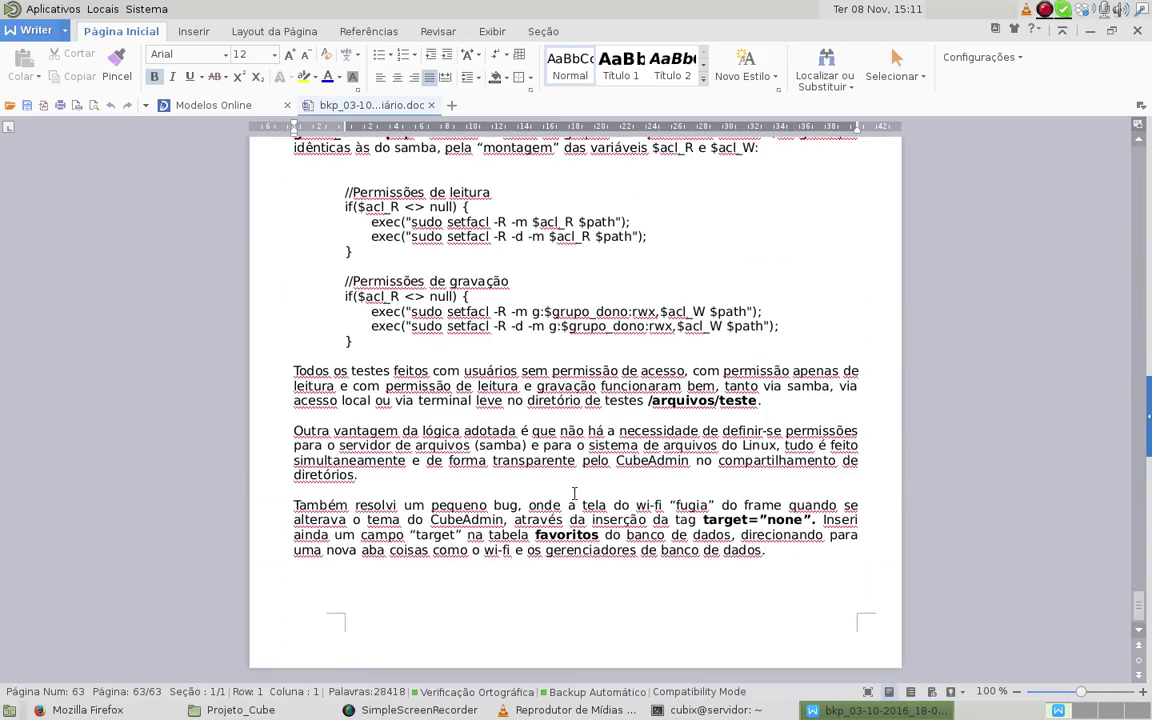
{"action": "scroll", "coordinate": [570, 430], "scroll_direction": "up", "scroll_amount": 4}
{"action": "scroll", "coordinate": [560, 455], "scroll_direction": "up", "scroll_amount": 9}
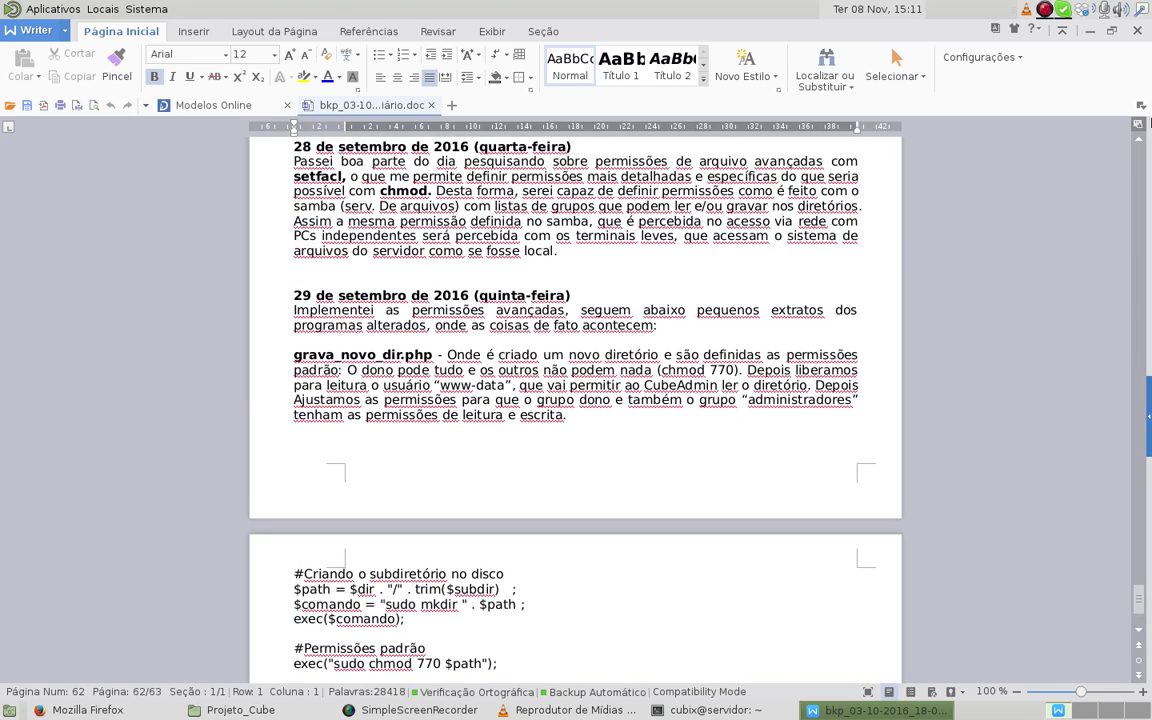
{"action": "left_click", "coordinate": [1143, 33]}
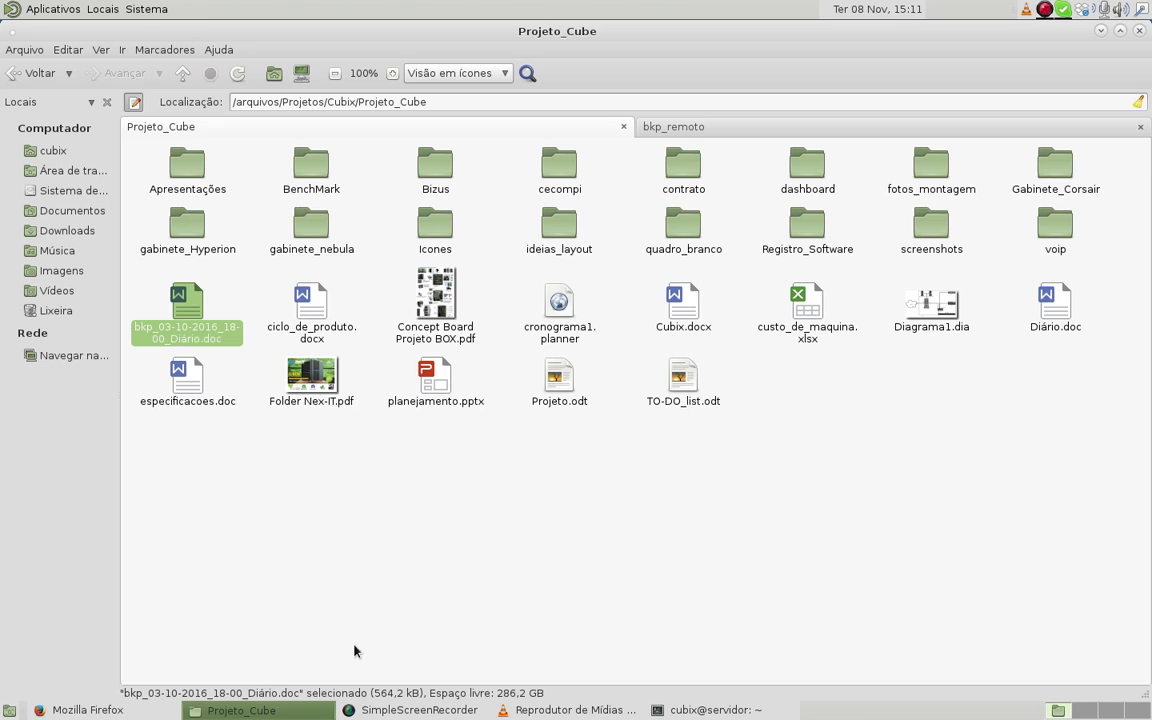
- Switch back to CubeAdmin in full screen, leave Time Cube and look over the list of backup rules
{"action": "left_click", "coordinate": [134, 711]}
{"action": "key", "text": "F11"}
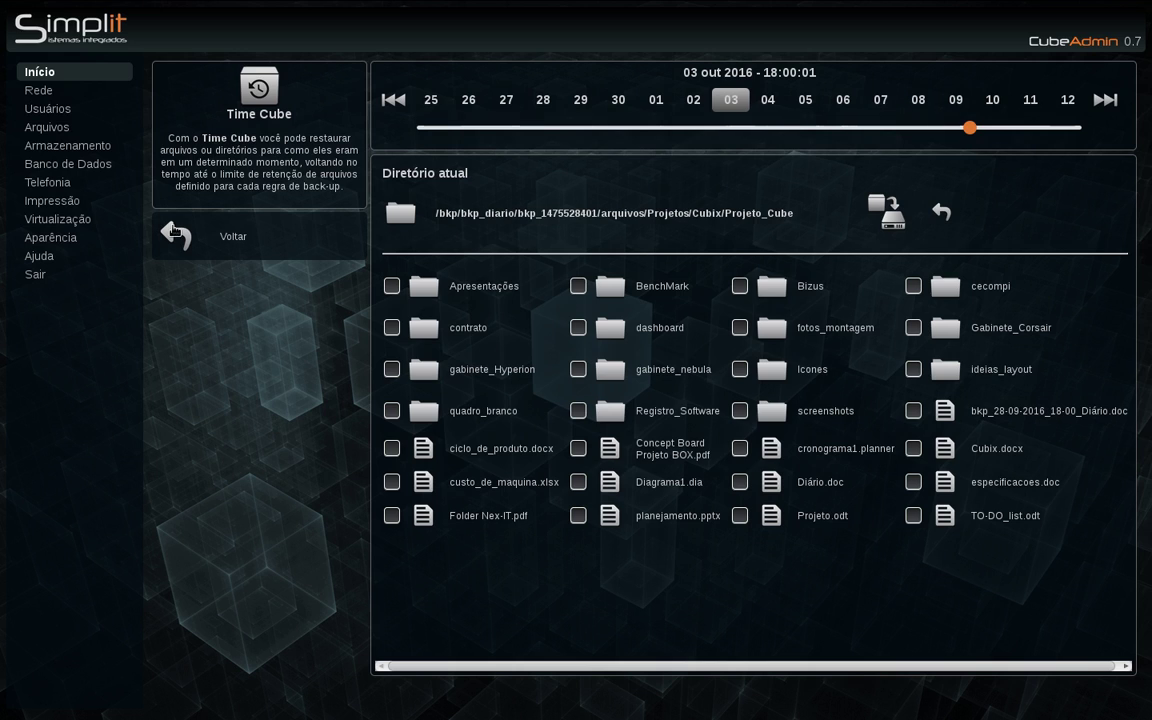
{"action": "left_click", "coordinate": [172, 235]}
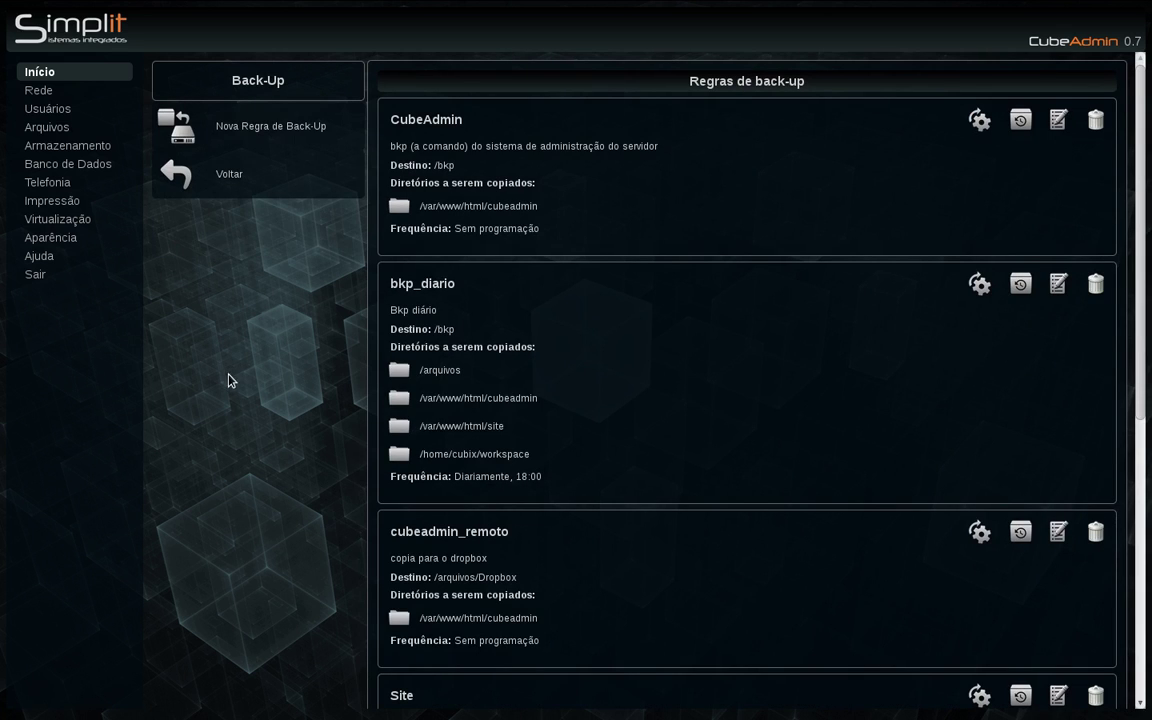
{"action": "scroll", "coordinate": [607, 406], "scroll_direction": "down", "scroll_amount": 3}
{"action": "scroll", "coordinate": [607, 407], "scroll_direction": "up", "scroll_amount": 2}
{"action": "scroll", "coordinate": [607, 408], "scroll_direction": "up", "scroll_amount": 1}
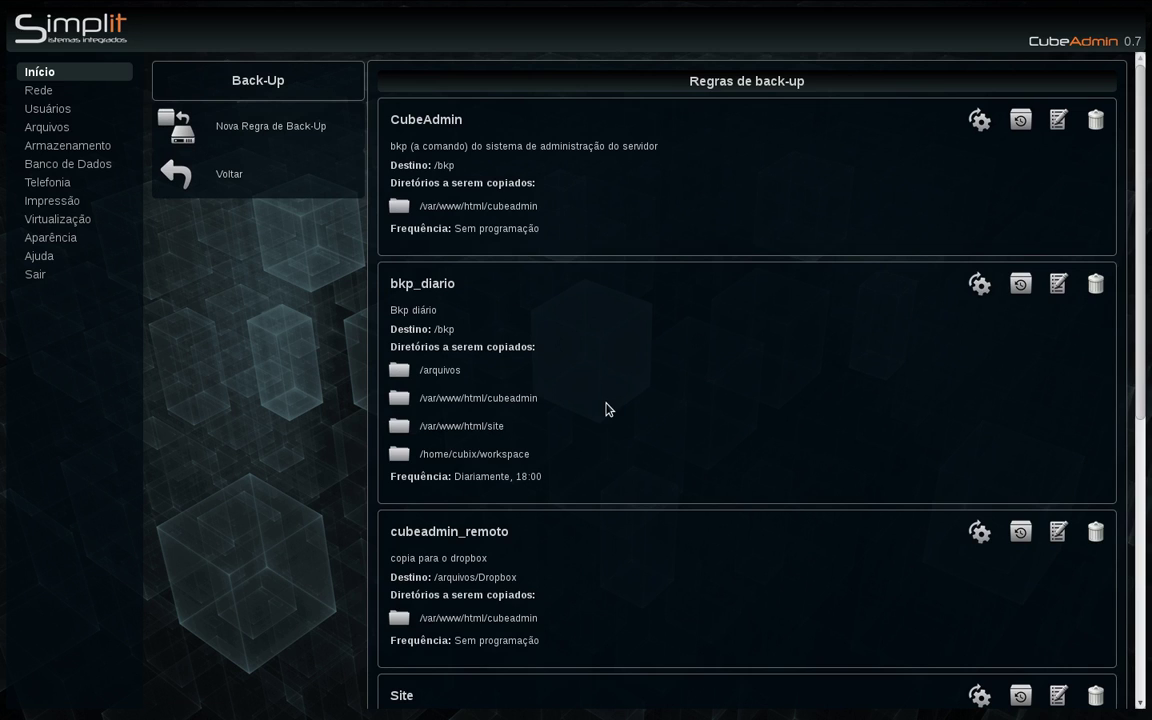